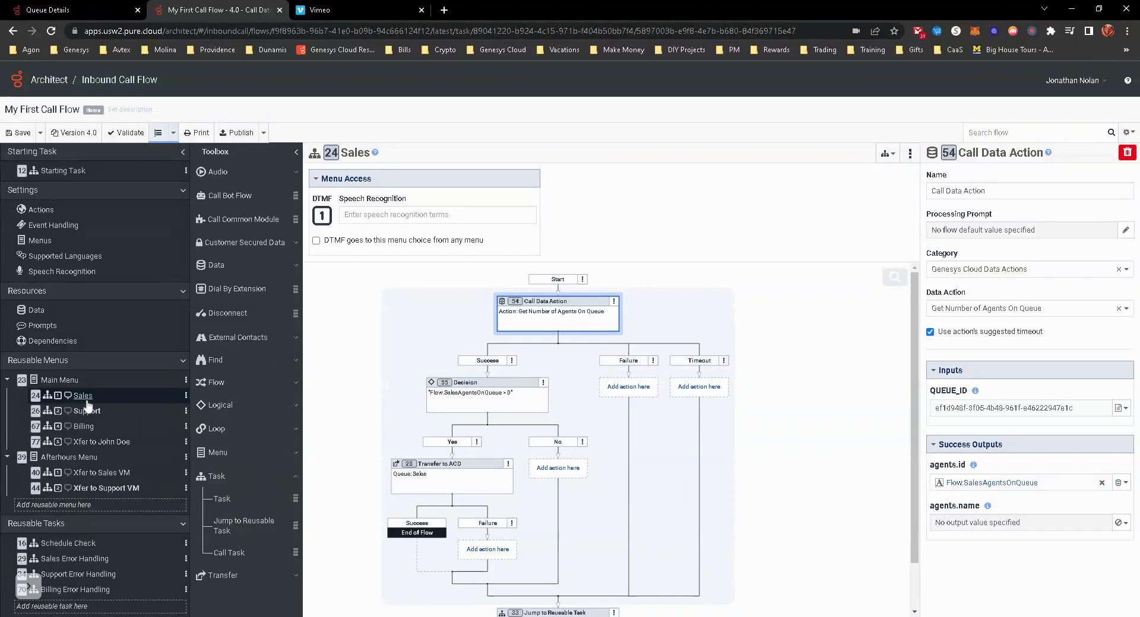
Insert an Update Data action between Start and Call Data Action in the Sales task
{"action": "right_click", "coordinate": [560, 294]}
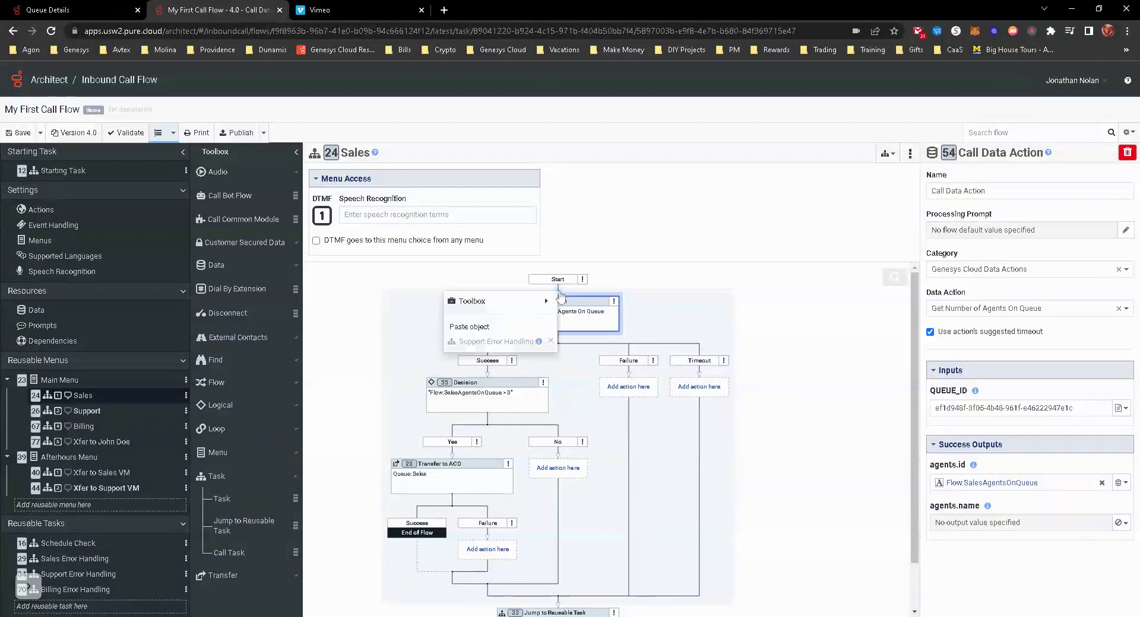
{"action": "mouse_move", "coordinate": [546, 301]}
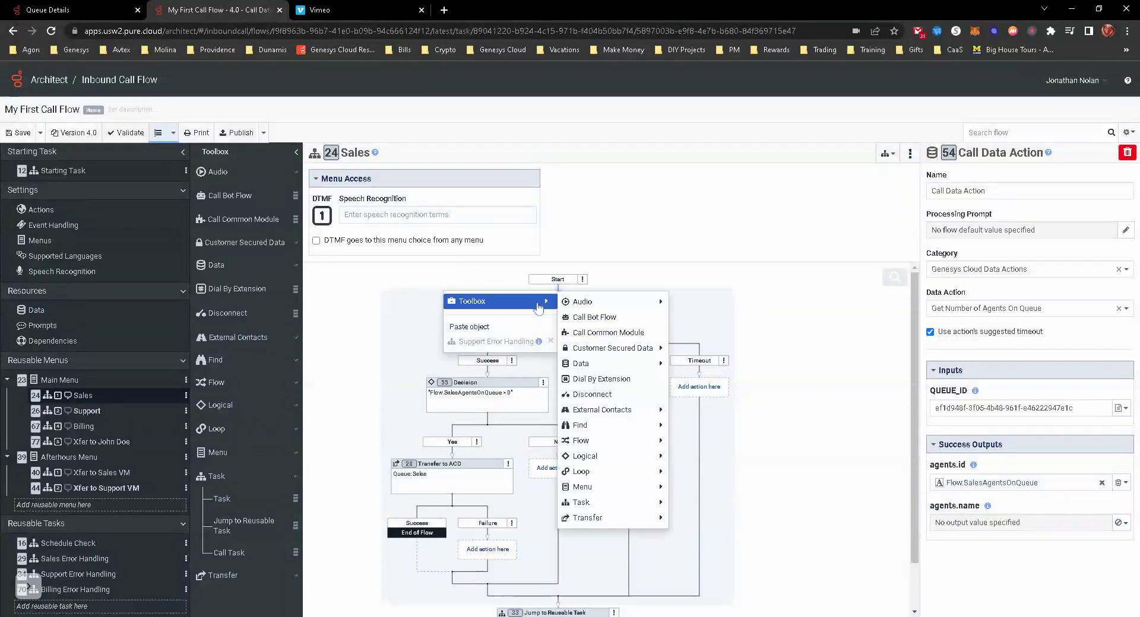
{"action": "mouse_move", "coordinate": [617, 365]}
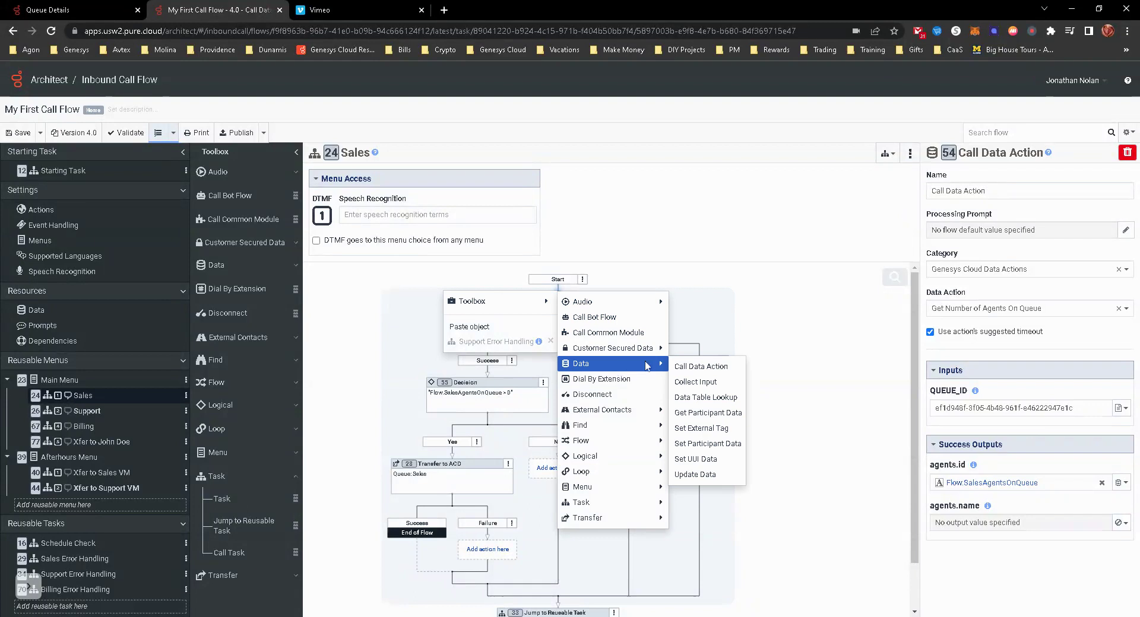
{"action": "key", "text": "Escape"}
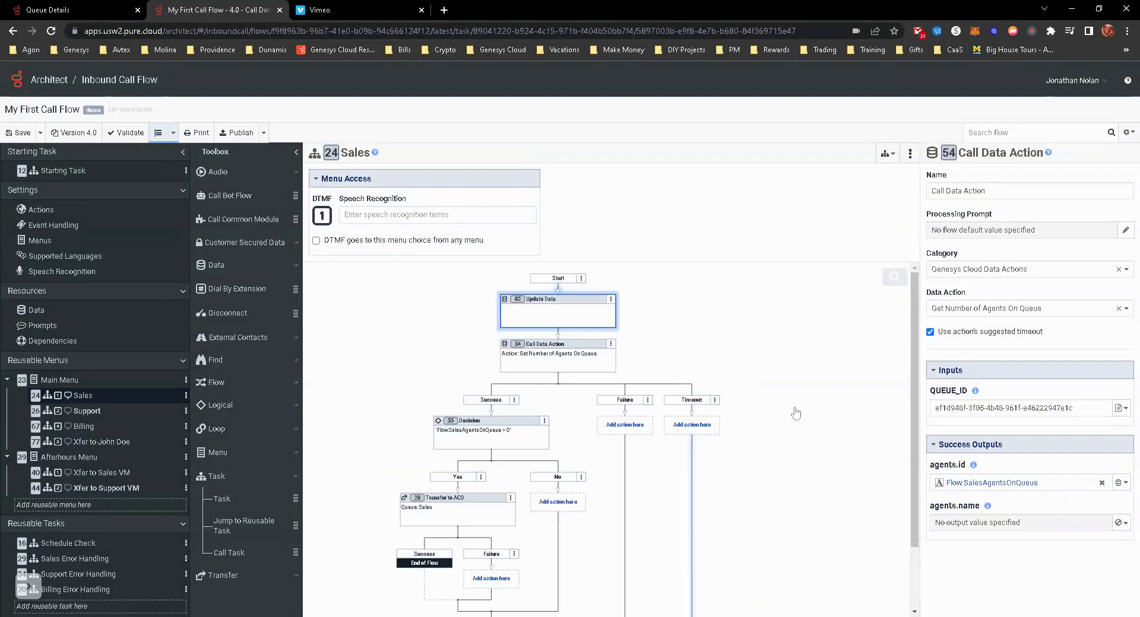
Add a Queue update statement to the Sales task's Update Data action, assigning the Sales queue to variable Flow.Queue
{"action": "left_click", "coordinate": [1001, 224]}
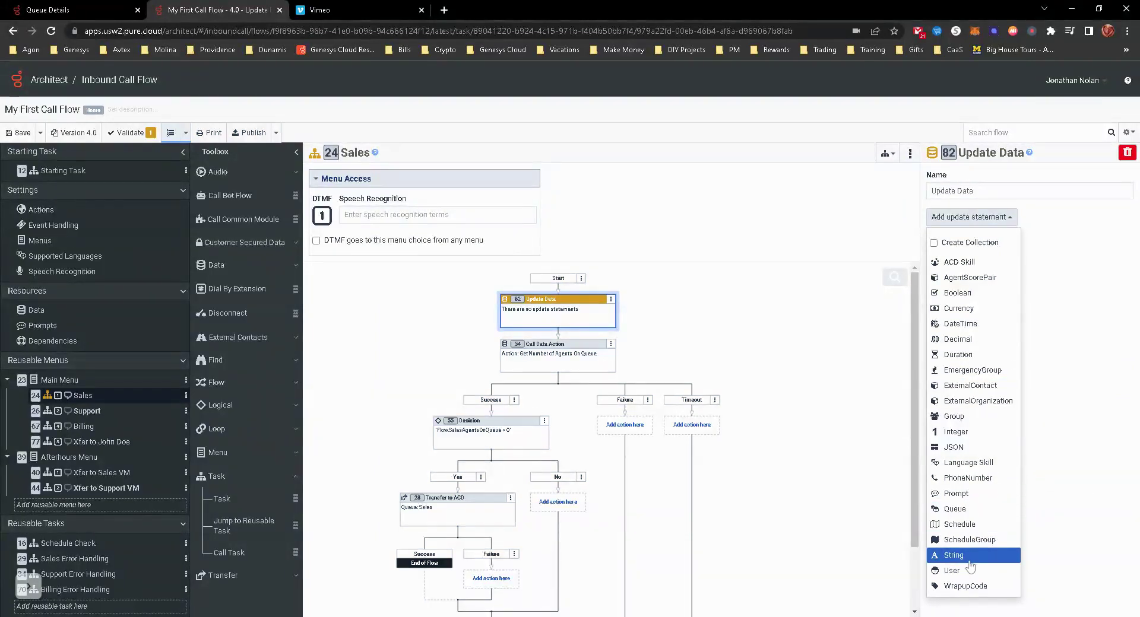
{"action": "left_click", "coordinate": [957, 511]}
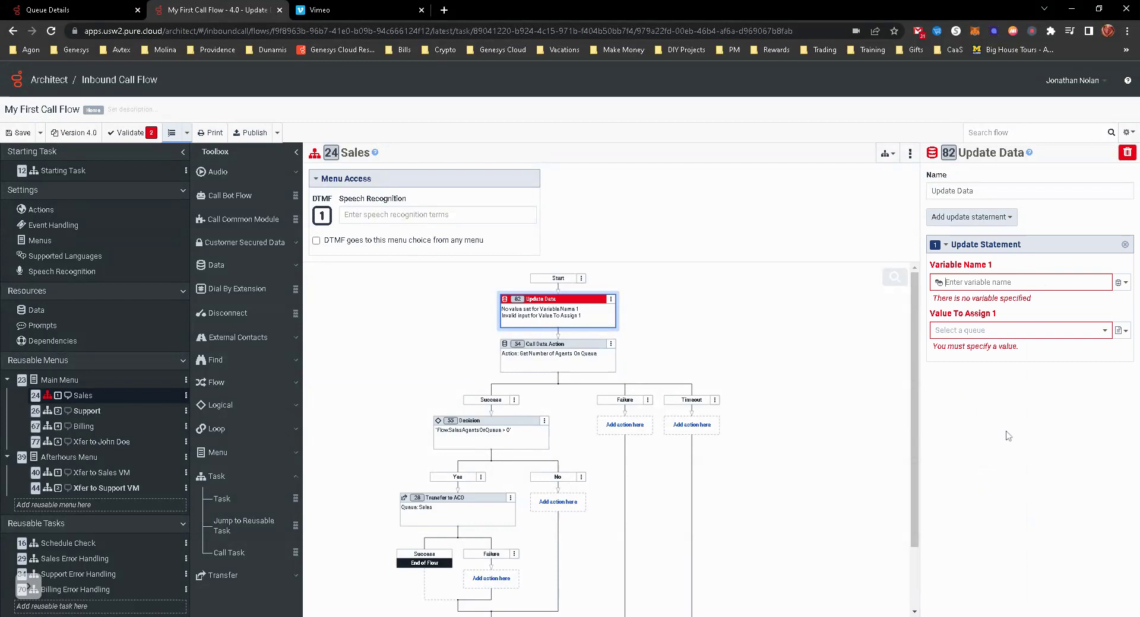
{"action": "type", "text": "Flow.Queue"}
{"action": "left_click", "coordinate": [977, 345]}
{"action": "left_click", "coordinate": [980, 318]}
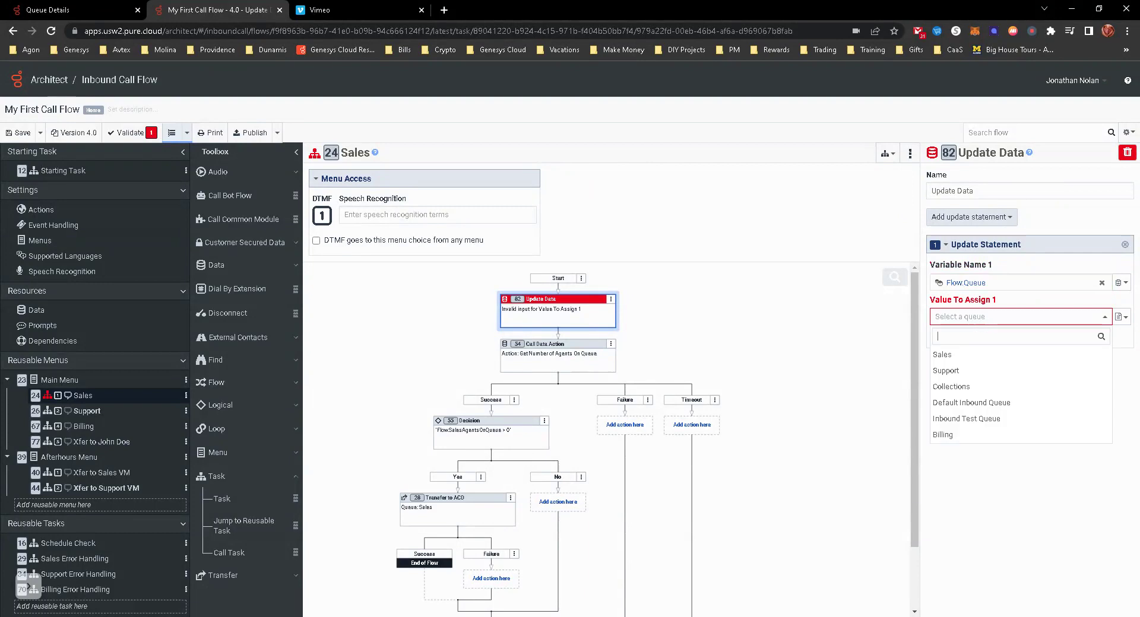
{"action": "left_click", "coordinate": [950, 354]}
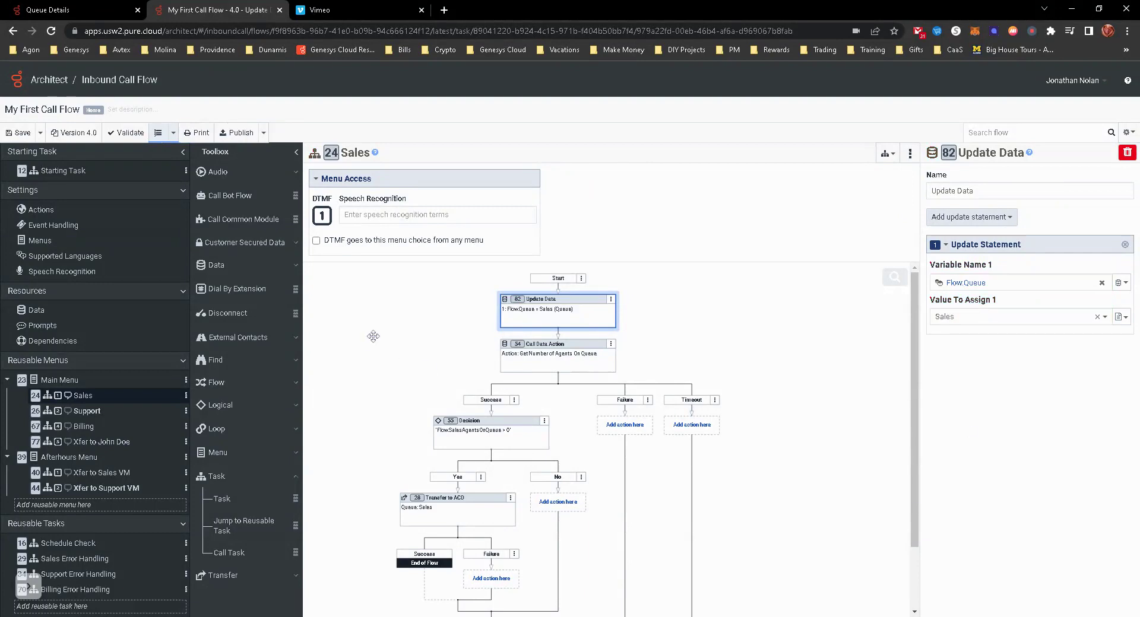
Copy the Sales Update Data action to the start of the Support task and set its assigned value to Support
{"action": "left_click", "coordinate": [611, 301]}
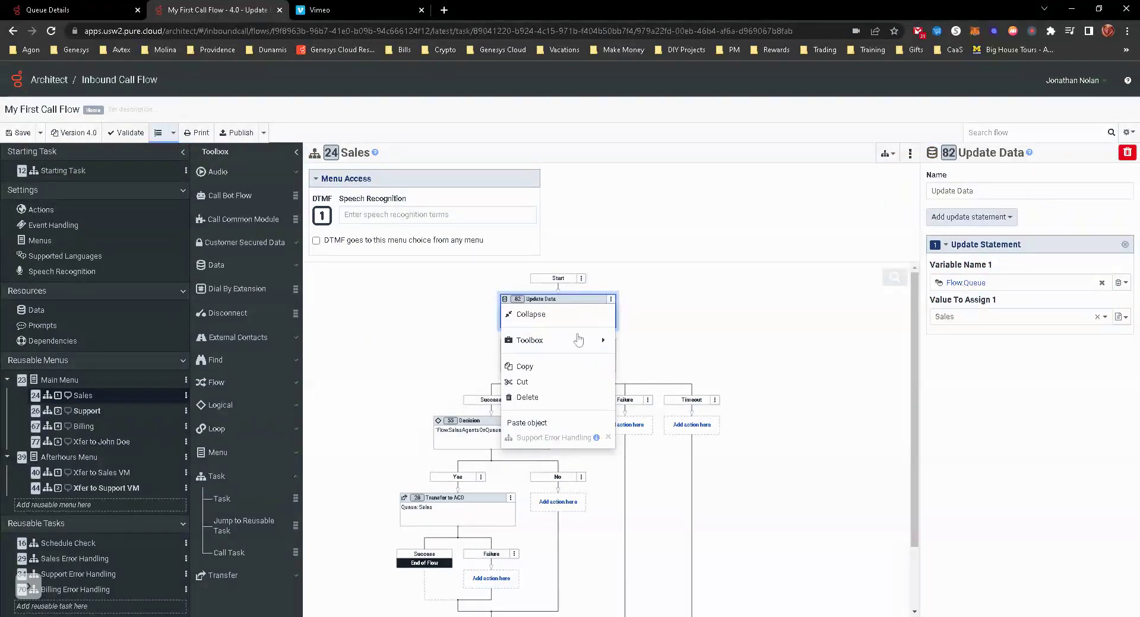
{"action": "left_click", "coordinate": [529, 364]}
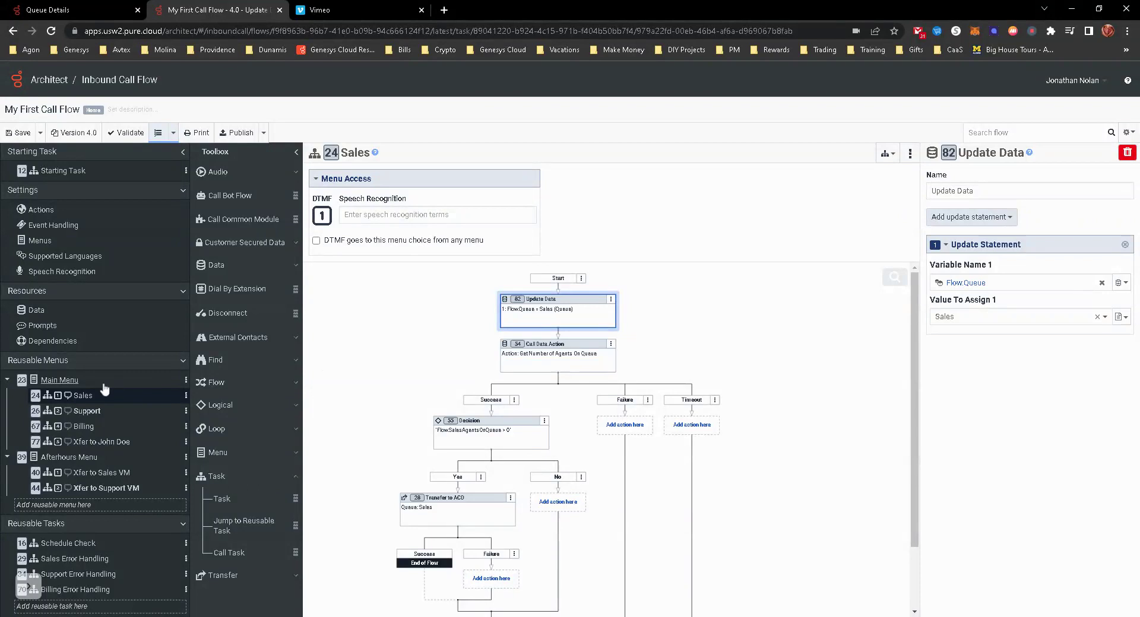
{"action": "left_click", "coordinate": [86, 410]}
{"action": "right_click", "coordinate": [556, 294]}
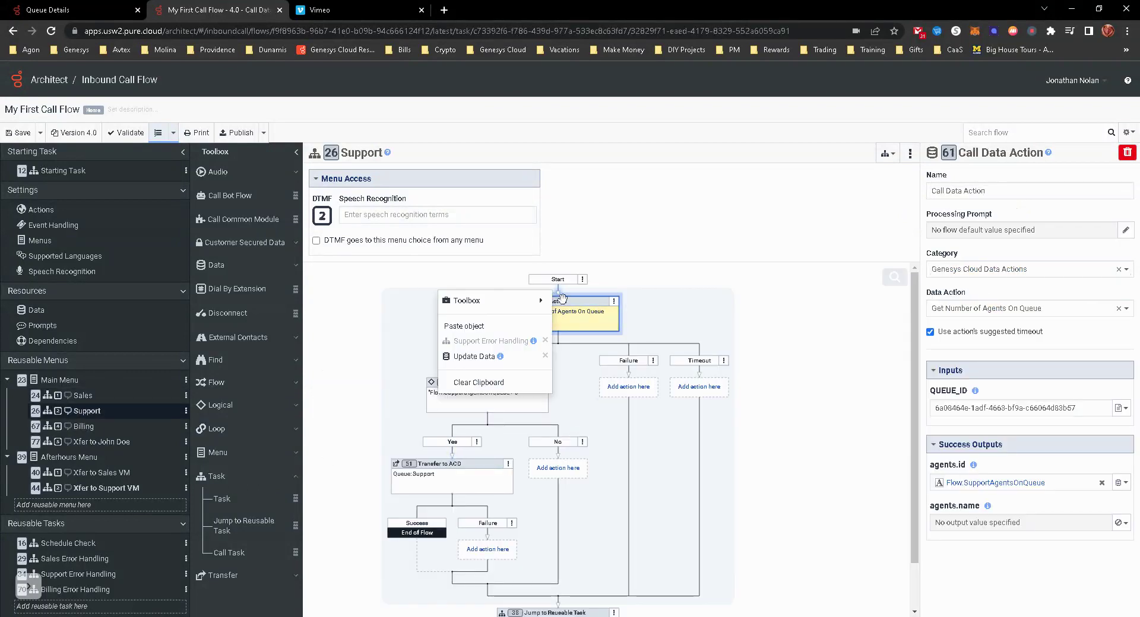
{"action": "left_click", "coordinate": [474, 356]}
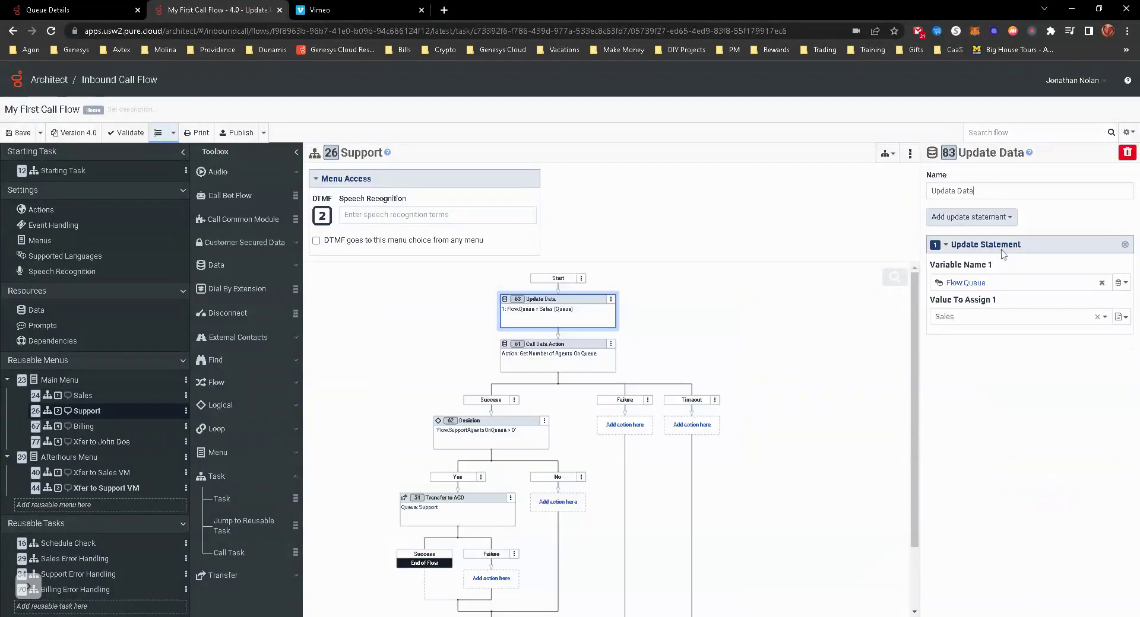
{"action": "left_click", "coordinate": [972, 319]}
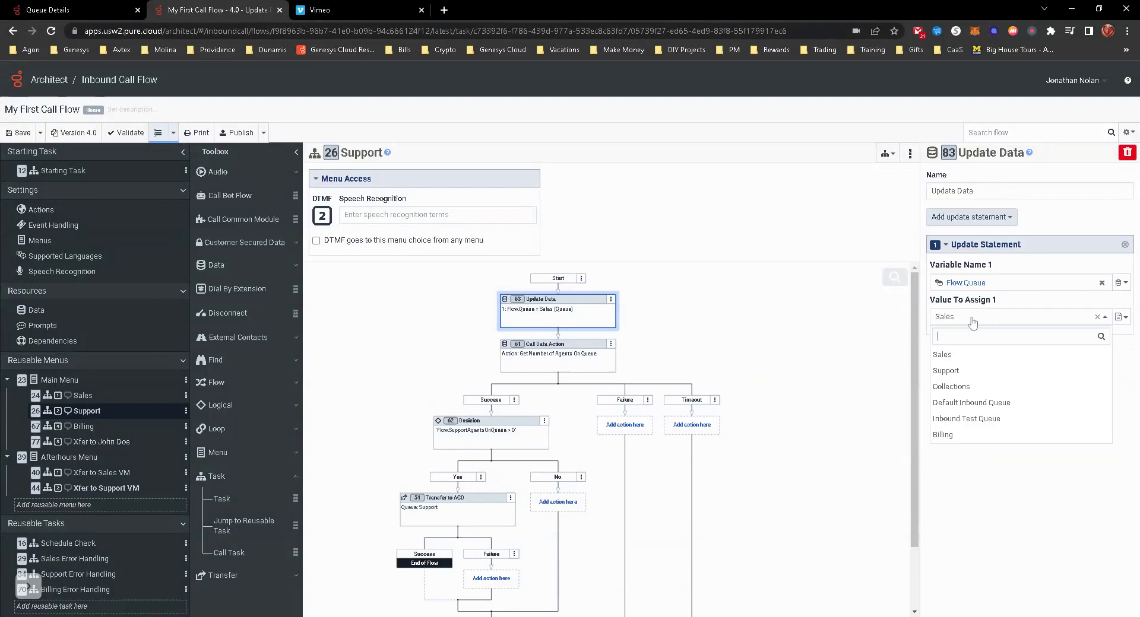
{"action": "left_click", "coordinate": [956, 375]}
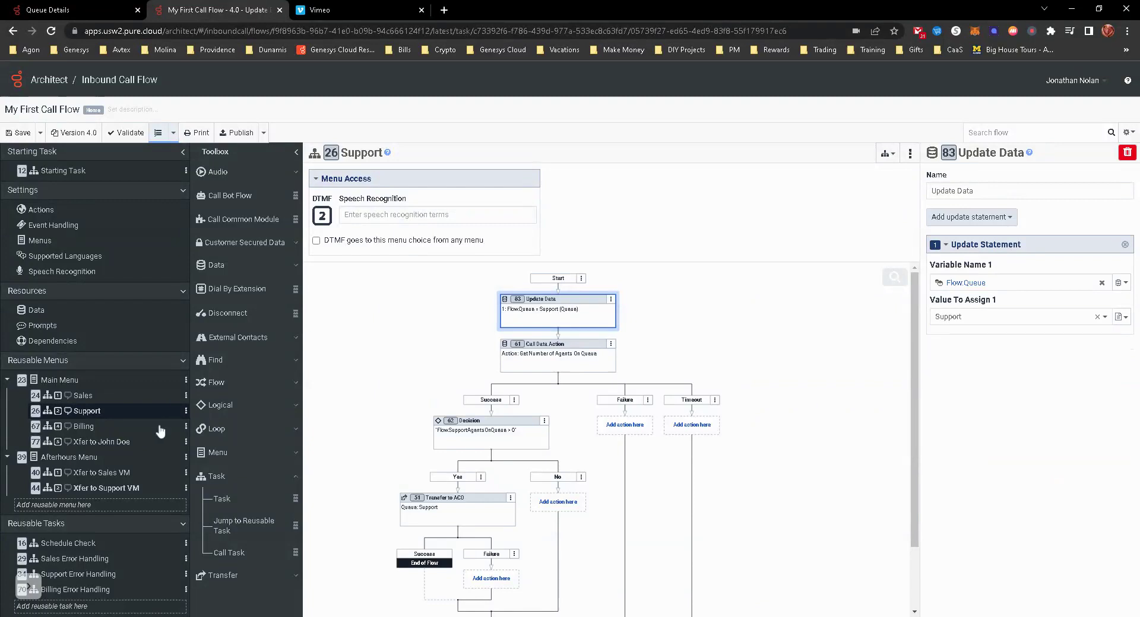
Paste the copied Update Data action at the start of the Billing task and set its assigned value to Billing
{"action": "left_click", "coordinate": [83, 426]}
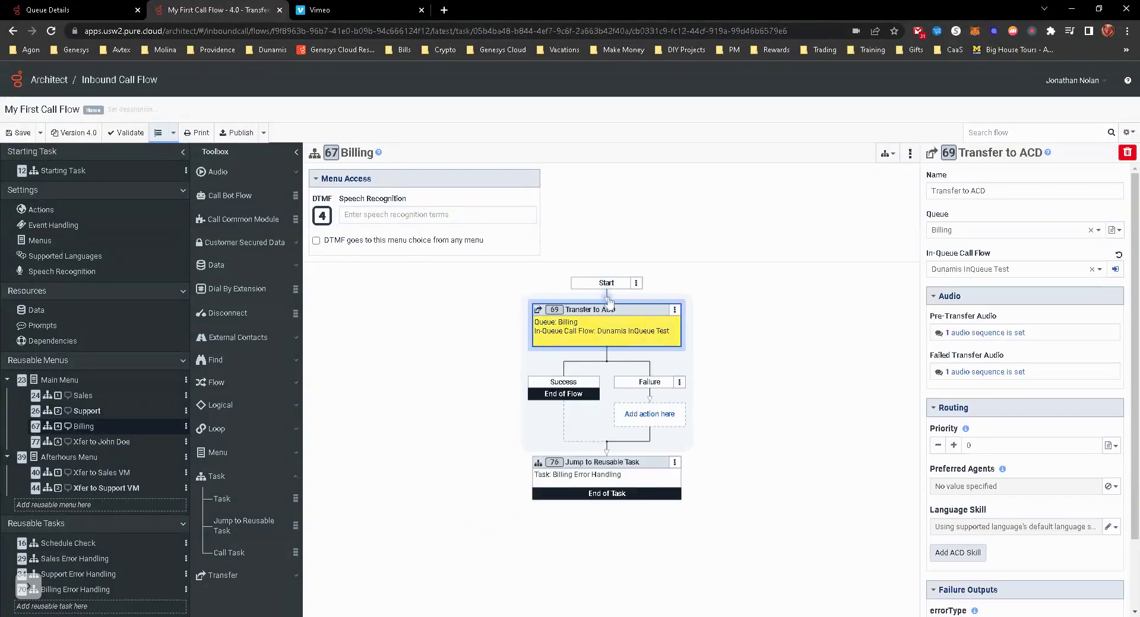
{"action": "right_click", "coordinate": [608, 301]}
{"action": "left_click", "coordinate": [527, 363]}
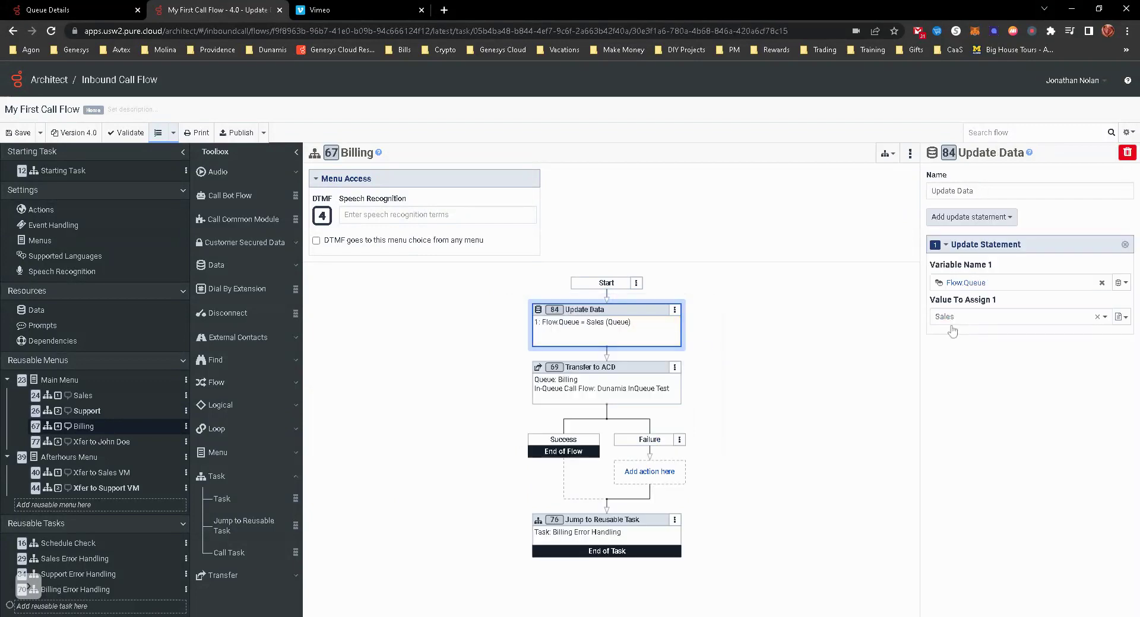
{"action": "left_click", "coordinate": [982, 319]}
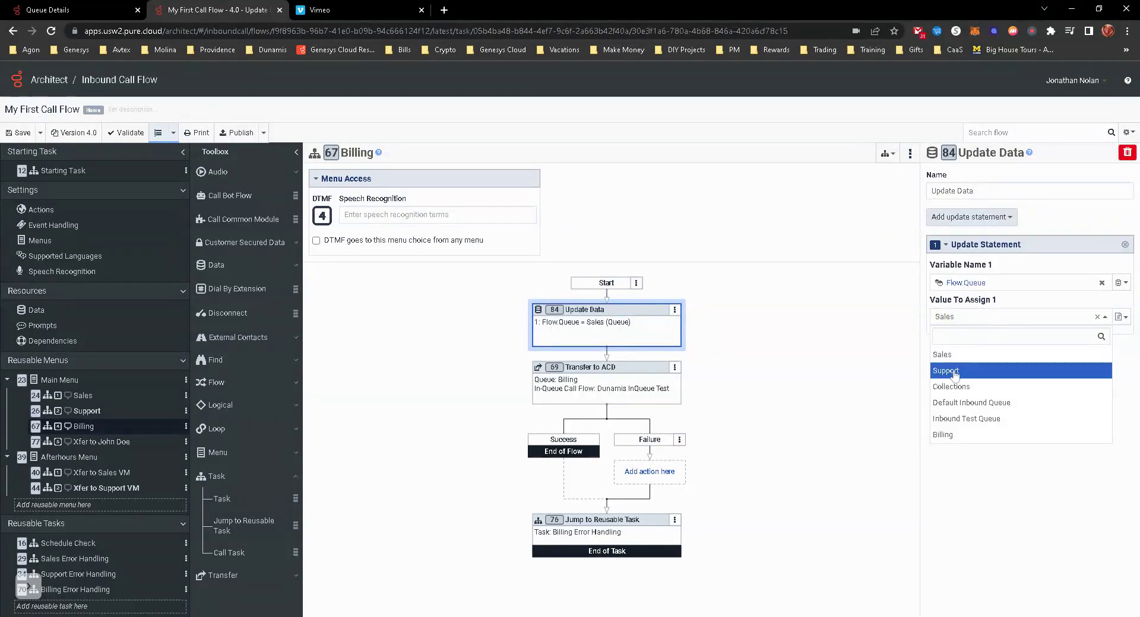
{"action": "left_click", "coordinate": [974, 438]}
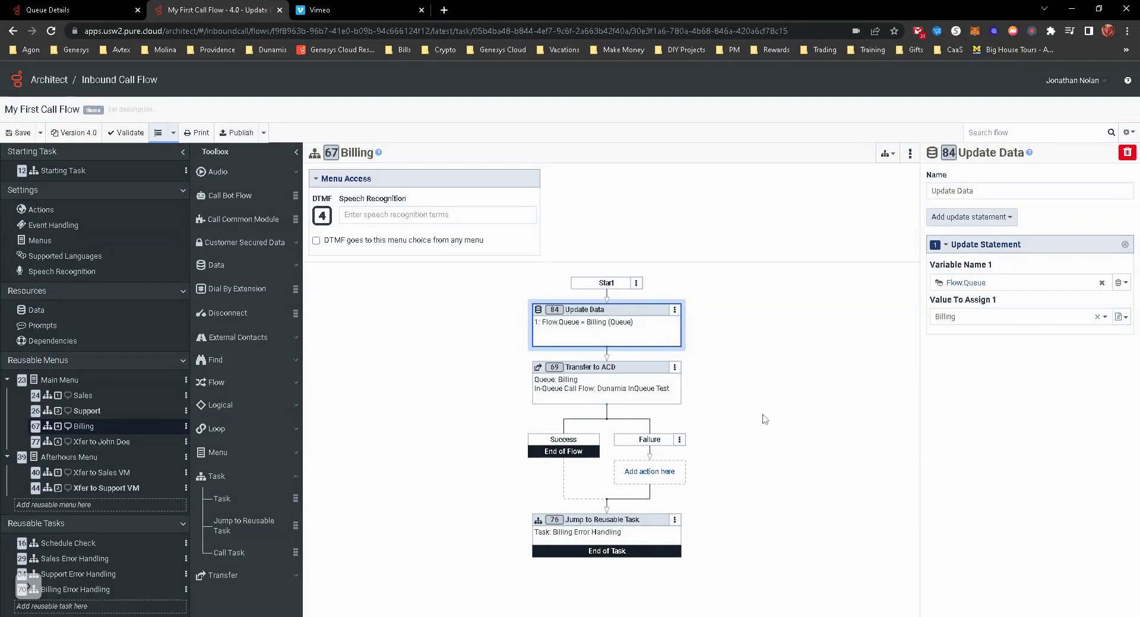
Switch the queue of Billing's Transfer to ACD action to an expression and set it to Flow.Queue
{"action": "left_click", "coordinate": [621, 390]}
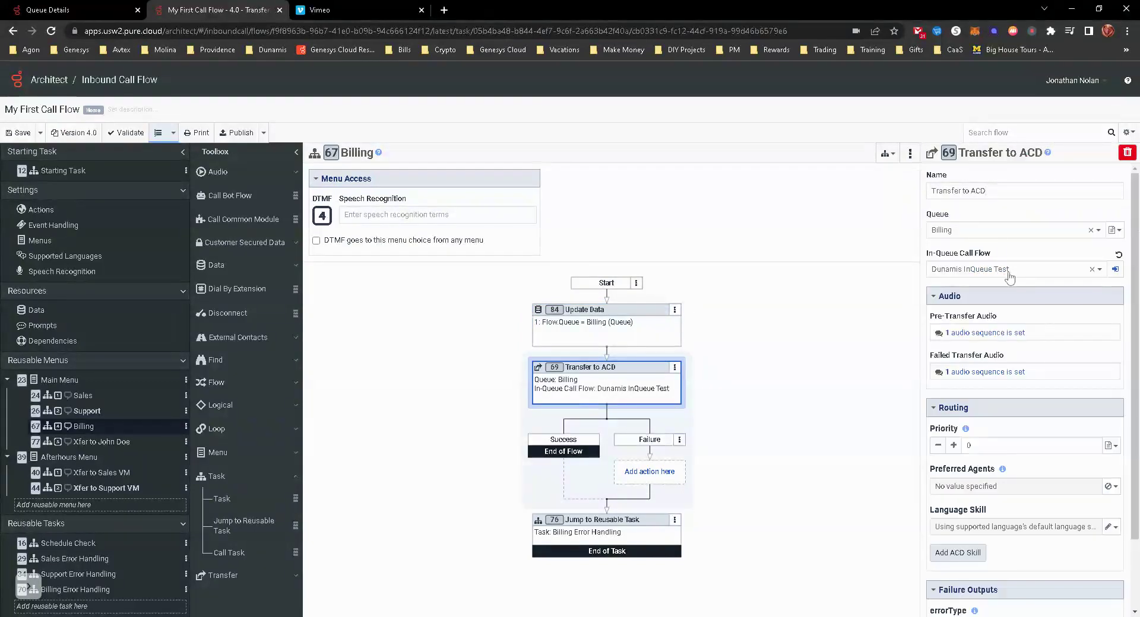
{"action": "left_click", "coordinate": [981, 232]}
{"action": "left_click", "coordinate": [1114, 230]}
{"action": "left_click", "coordinate": [1115, 230]}
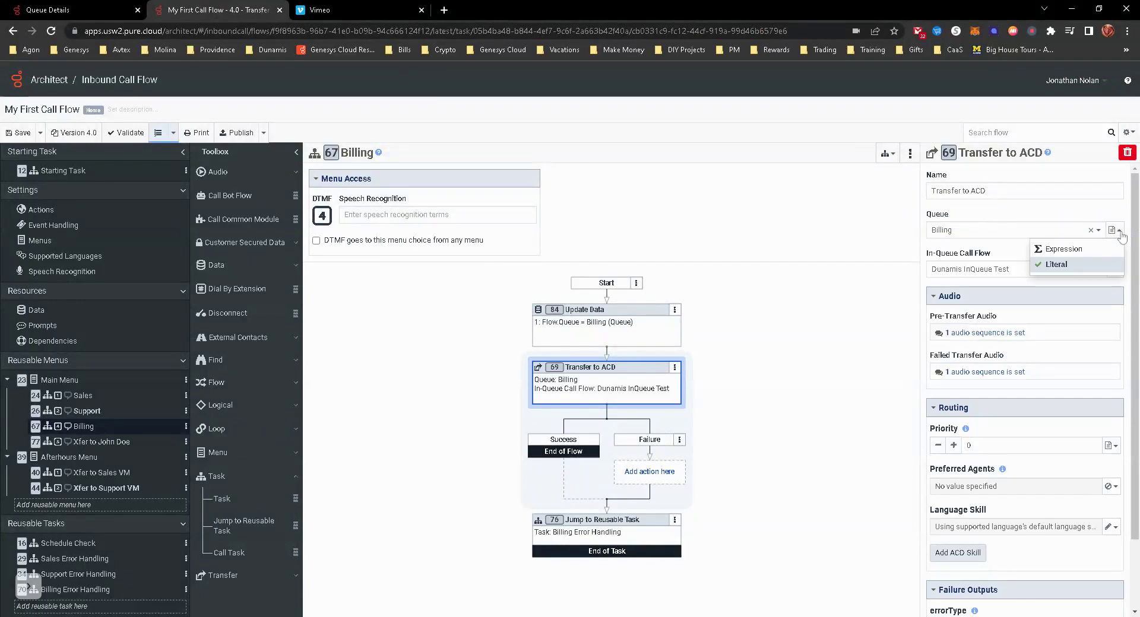
{"action": "left_click", "coordinate": [1052, 250]}
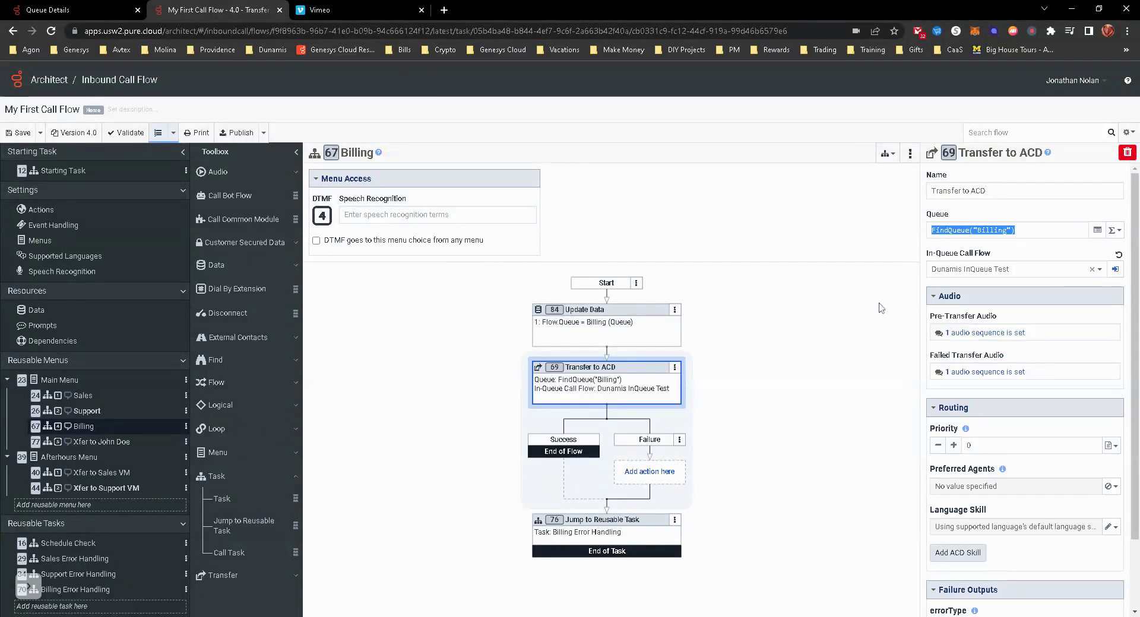
{"action": "type", "text": "Flow.que"}
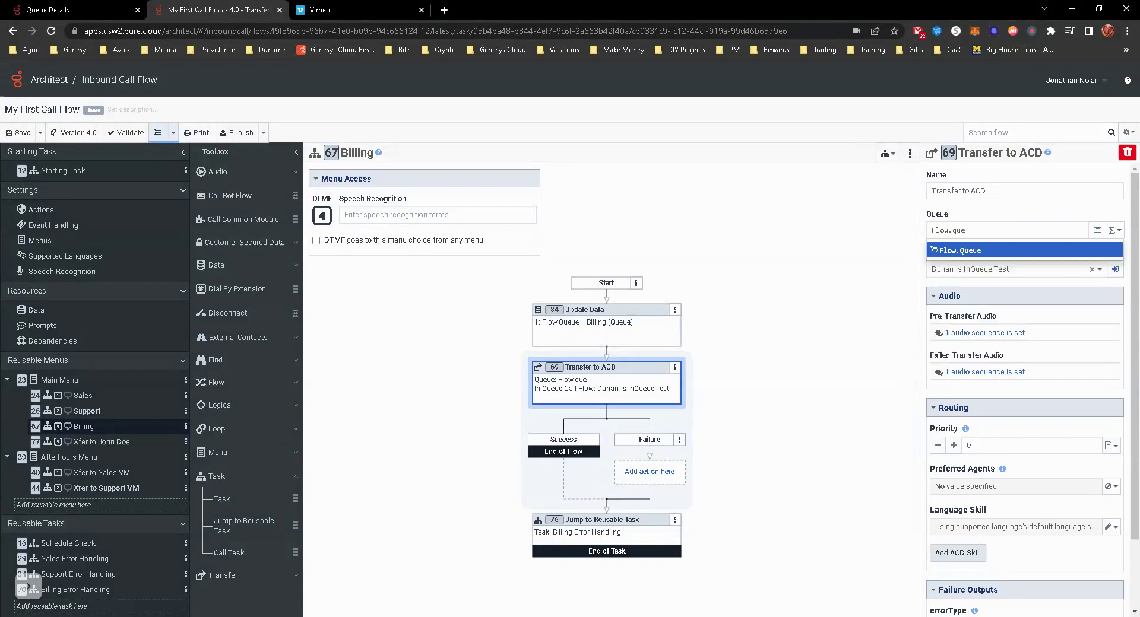
{"action": "key", "text": "Return"}
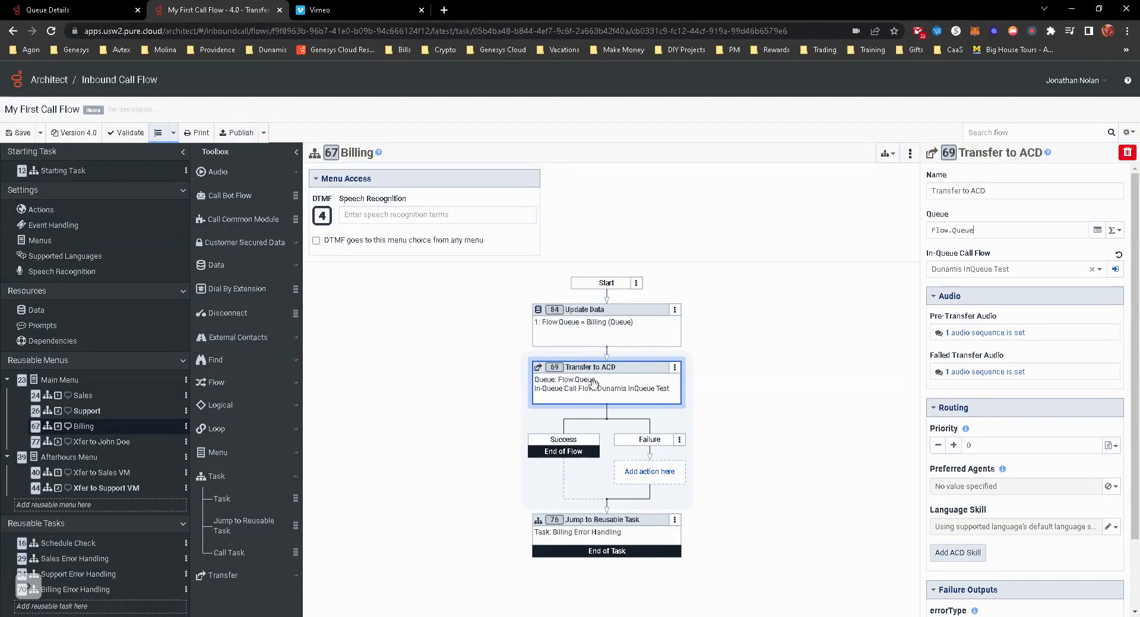
Set the queue of the Support task's Transfer to ACD action to the expression Flow.Queue
{"action": "left_click", "coordinate": [78, 411]}
{"action": "scroll", "coordinate": [698, 463], "scroll_direction": "down", "scroll_amount": 2}
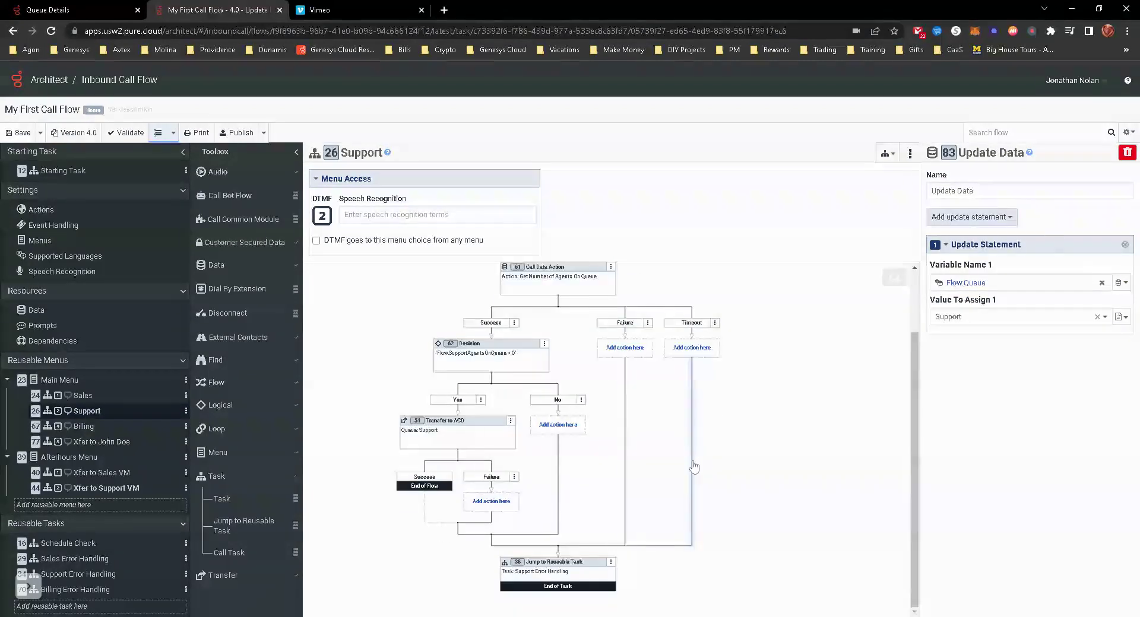
{"action": "left_click", "coordinate": [473, 434]}
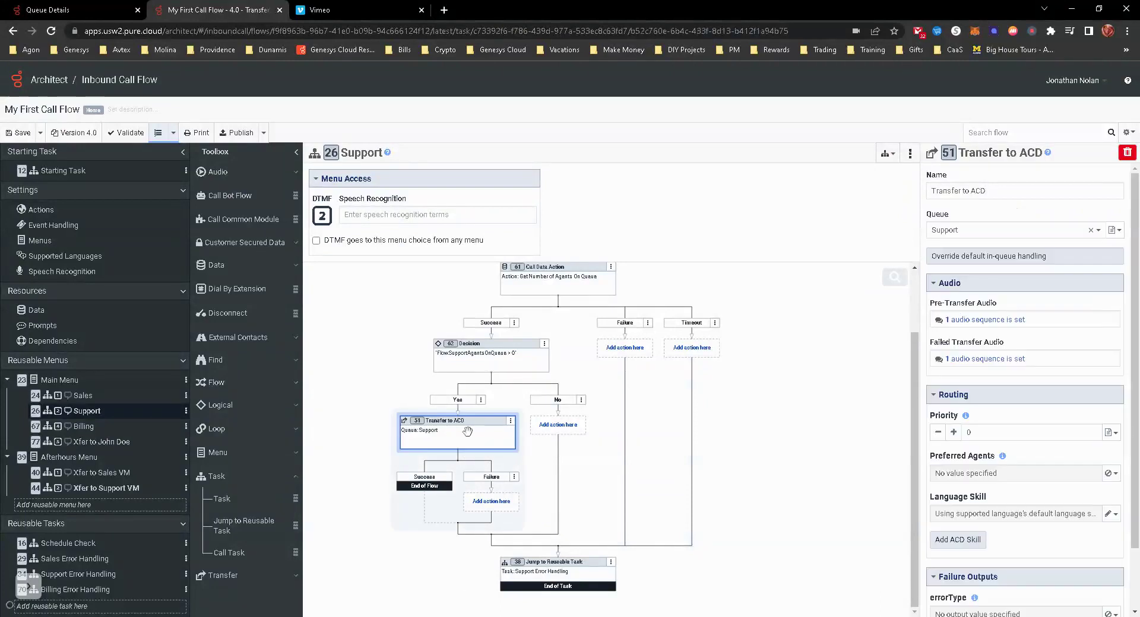
{"action": "left_click", "coordinate": [1118, 230]}
{"action": "left_click", "coordinate": [1054, 248]}
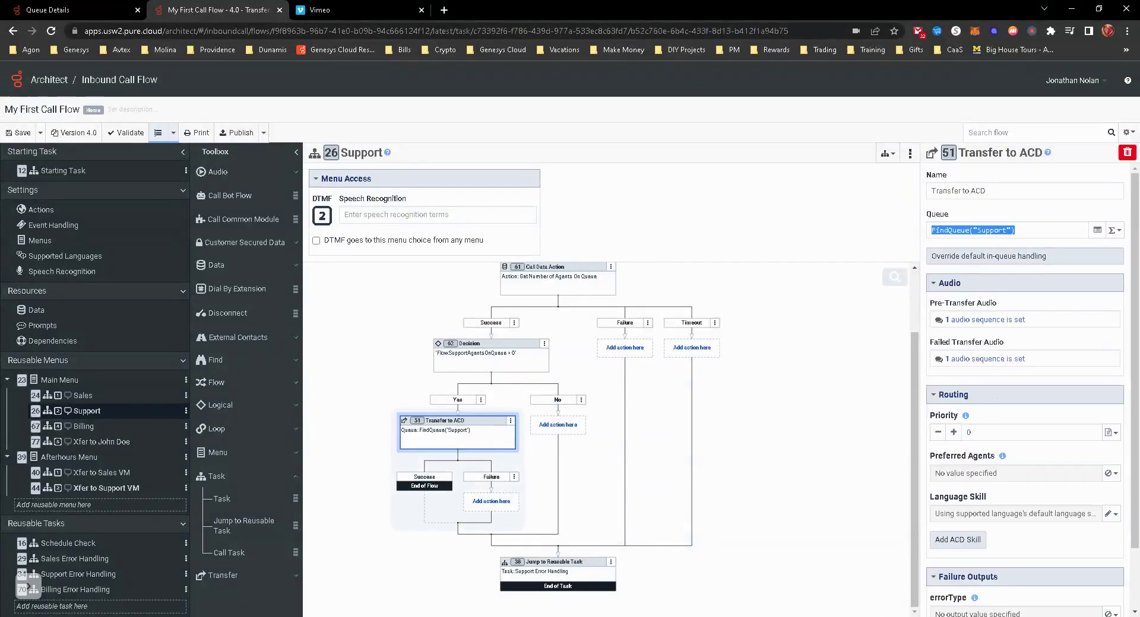
{"action": "type", "text": "Flow.Queue"}
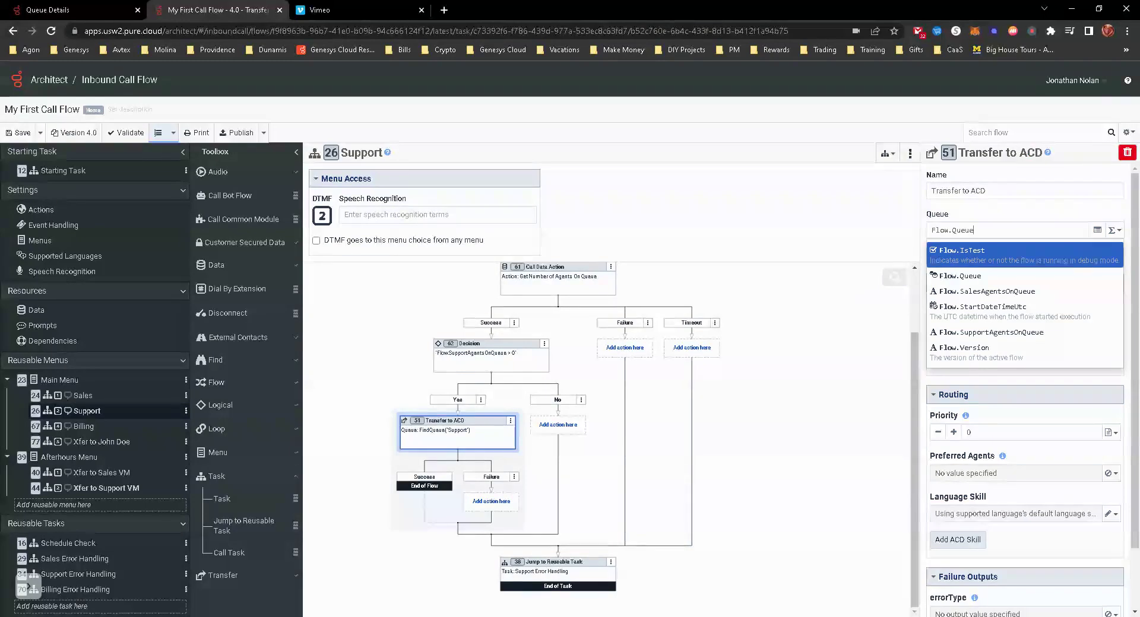
{"action": "left_click", "coordinate": [1012, 258]}
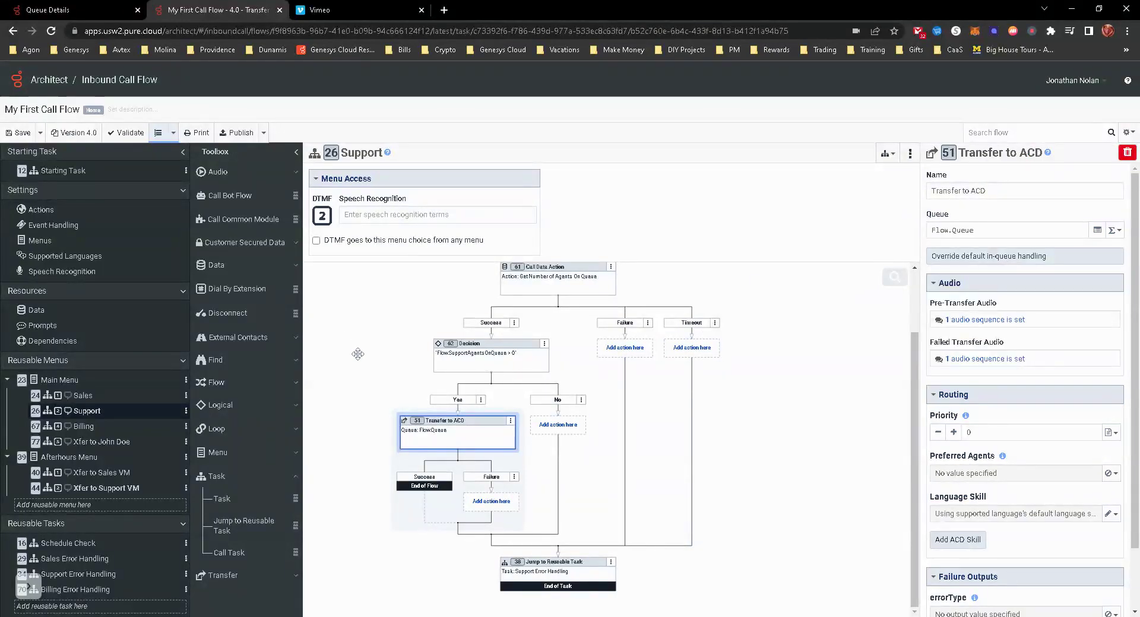
Set the queue of the Sales task's Transfer to ACD action to the expression Flow.Queue
{"action": "left_click", "coordinate": [83, 396]}
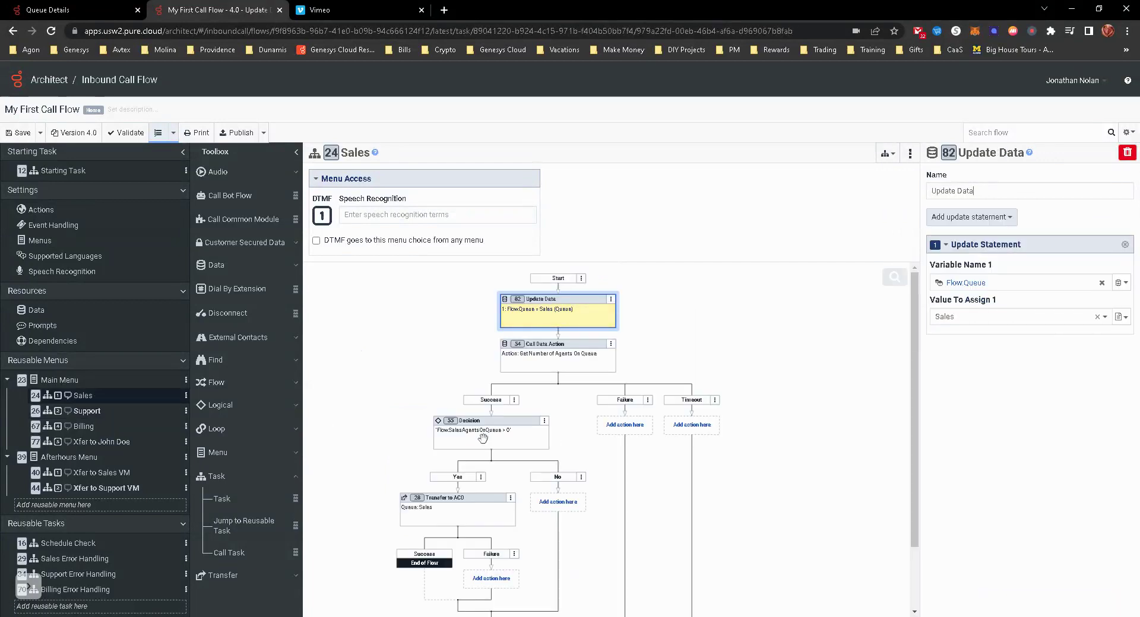
{"action": "left_click", "coordinate": [457, 511]}
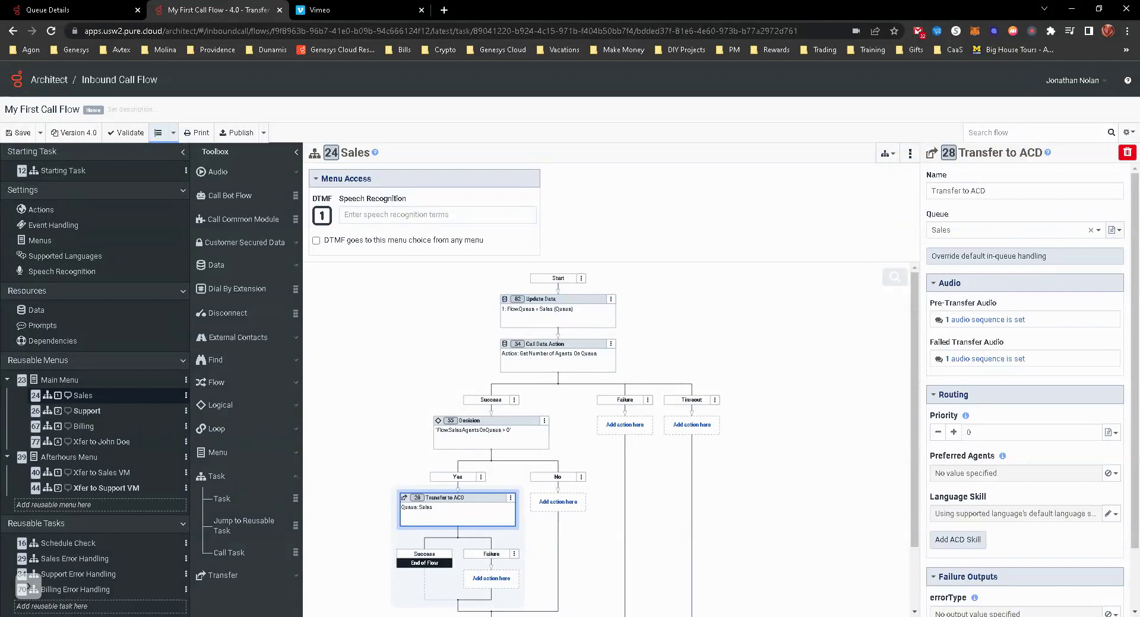
{"action": "left_click", "coordinate": [1120, 232]}
{"action": "left_click", "coordinate": [1063, 258]}
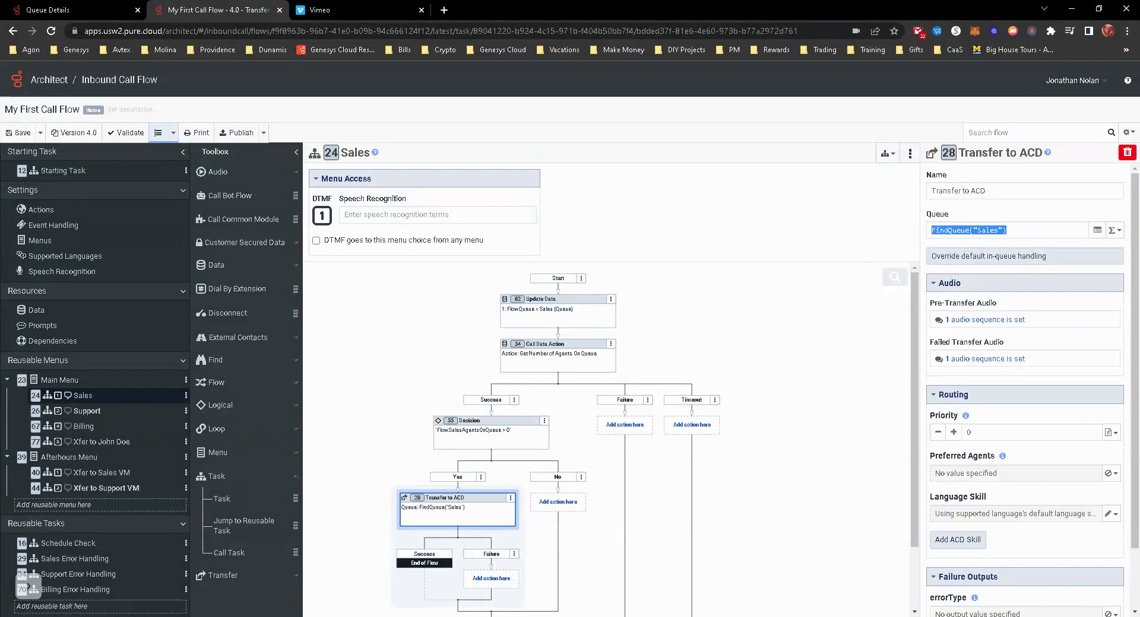
{"action": "type", "text": "Flow.q"}
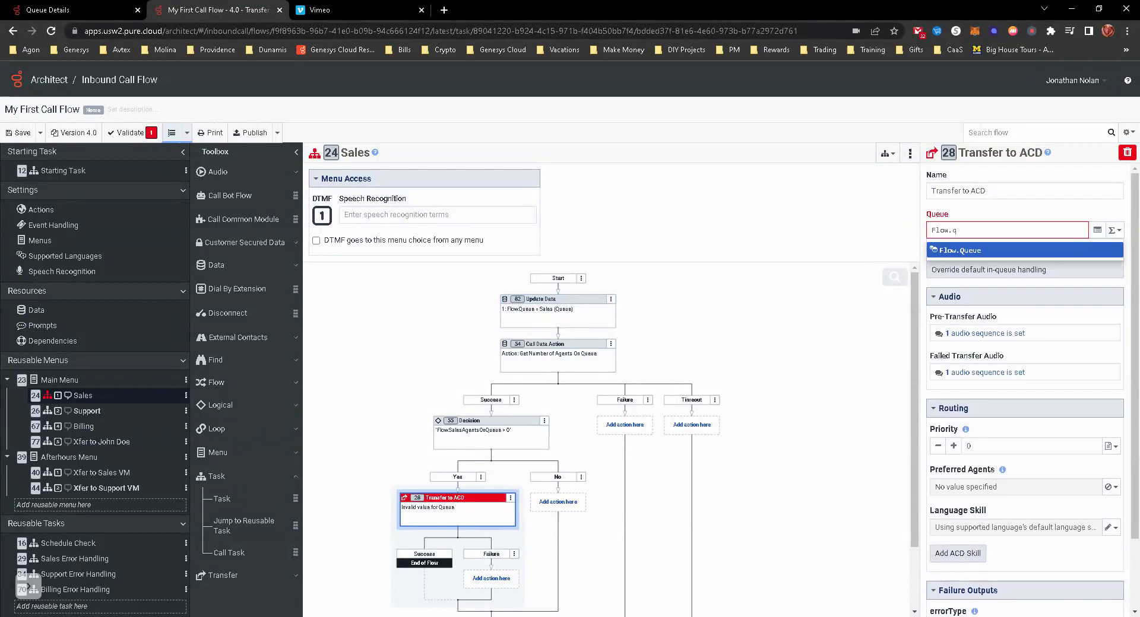
{"action": "key", "text": "Return"}
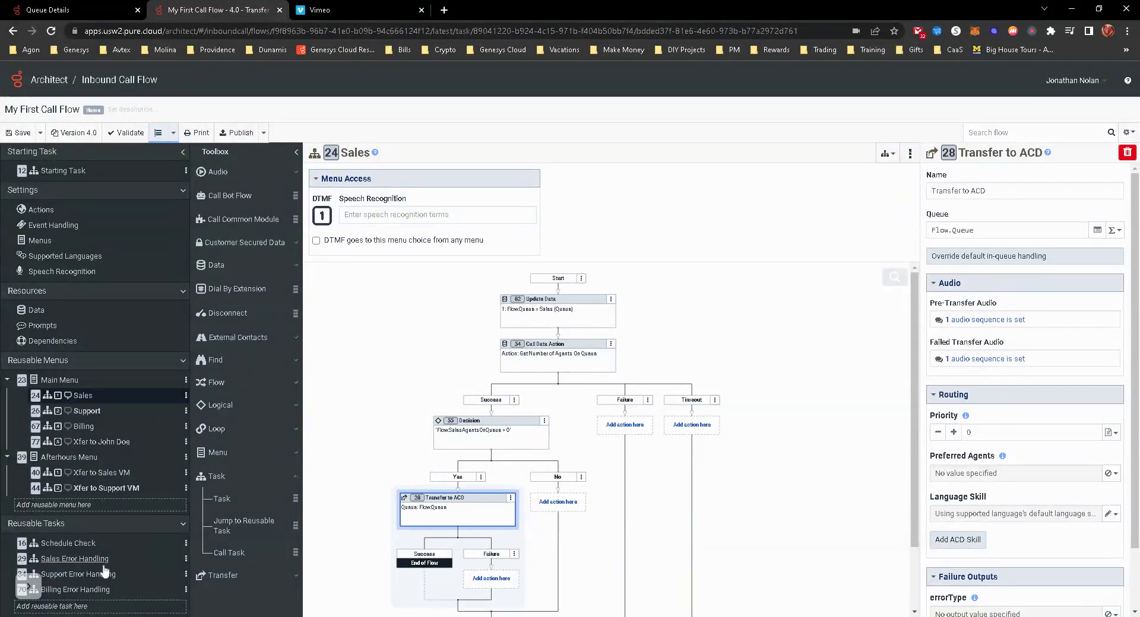
Rename the Sales Error Handling reusable task to Error Handling
{"action": "left_click_drag", "start_coordinate": [110, 559], "coordinate": [614, 503]}
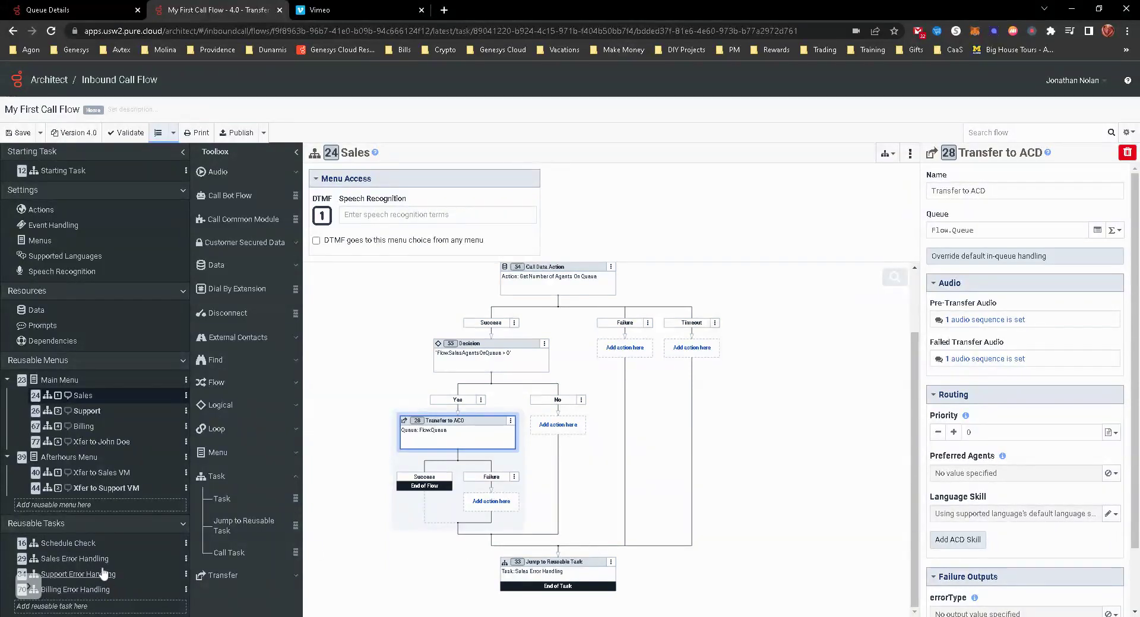
{"action": "left_click", "coordinate": [105, 474]}
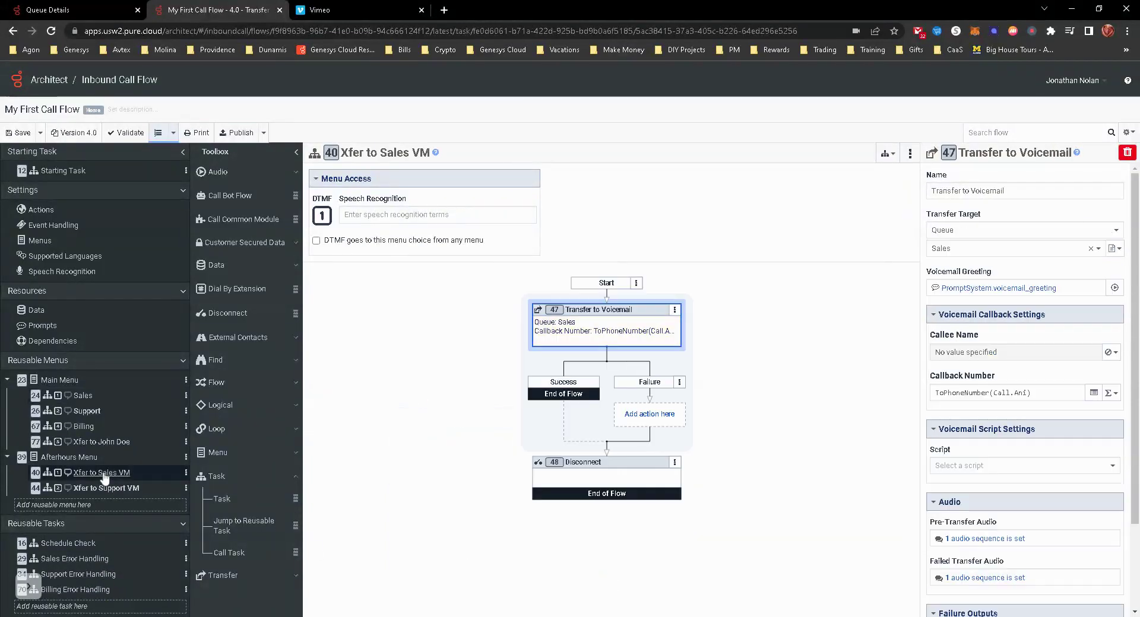
{"action": "left_click", "coordinate": [92, 559]}
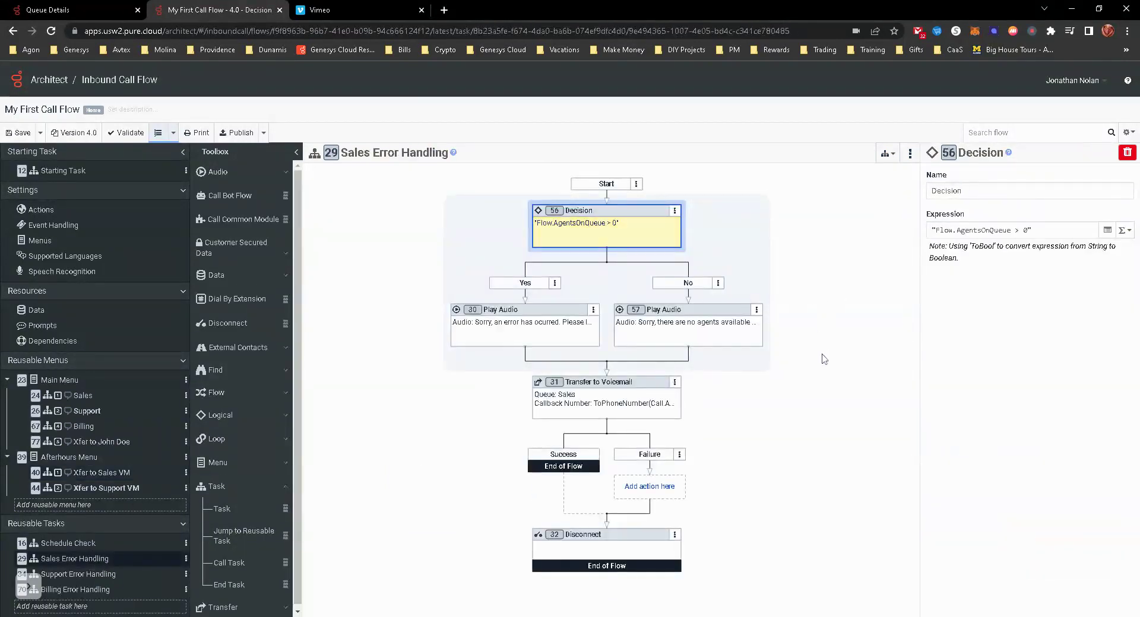
{"action": "left_click", "coordinate": [613, 392]}
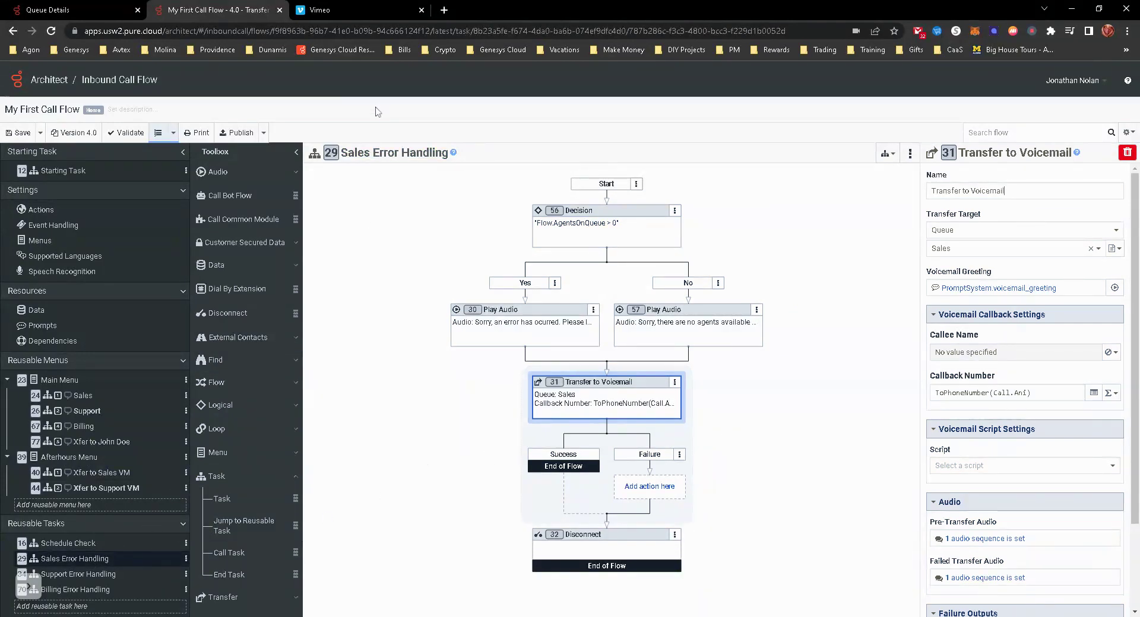
{"action": "left_click", "coordinate": [374, 156]}
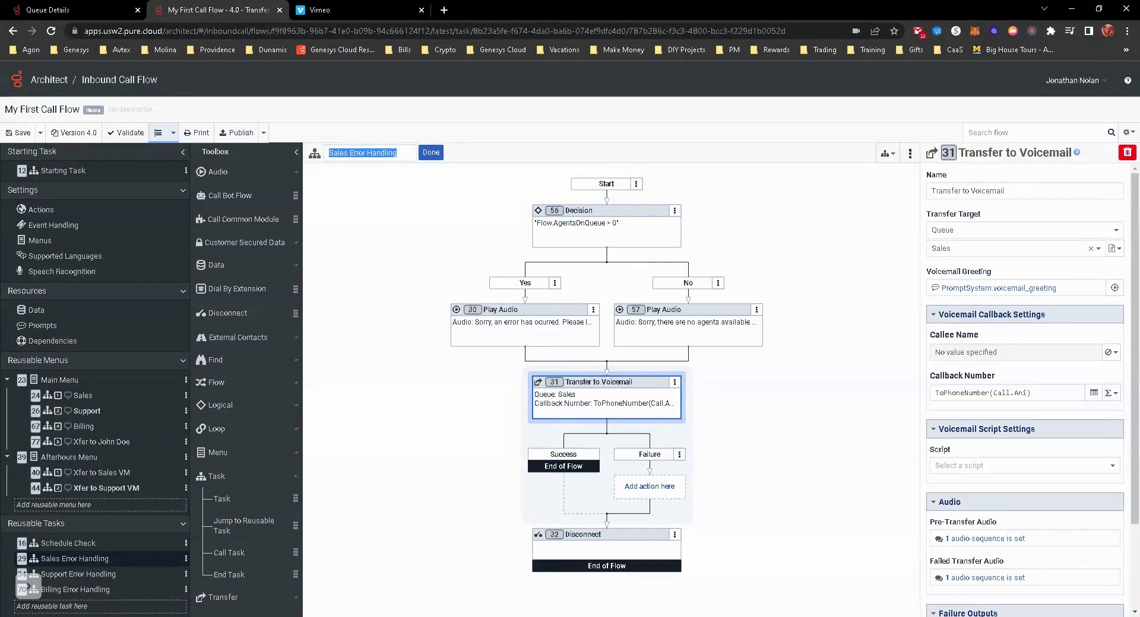
{"action": "left_click", "coordinate": [349, 152]}
{"action": "key", "text": "BackSpace"}
{"action": "key", "text": "BackSpace"}
{"action": "key", "text": "BackSpace"}
{"action": "key", "text": "BackSpace"}
{"action": "key", "text": "BackSpace"}
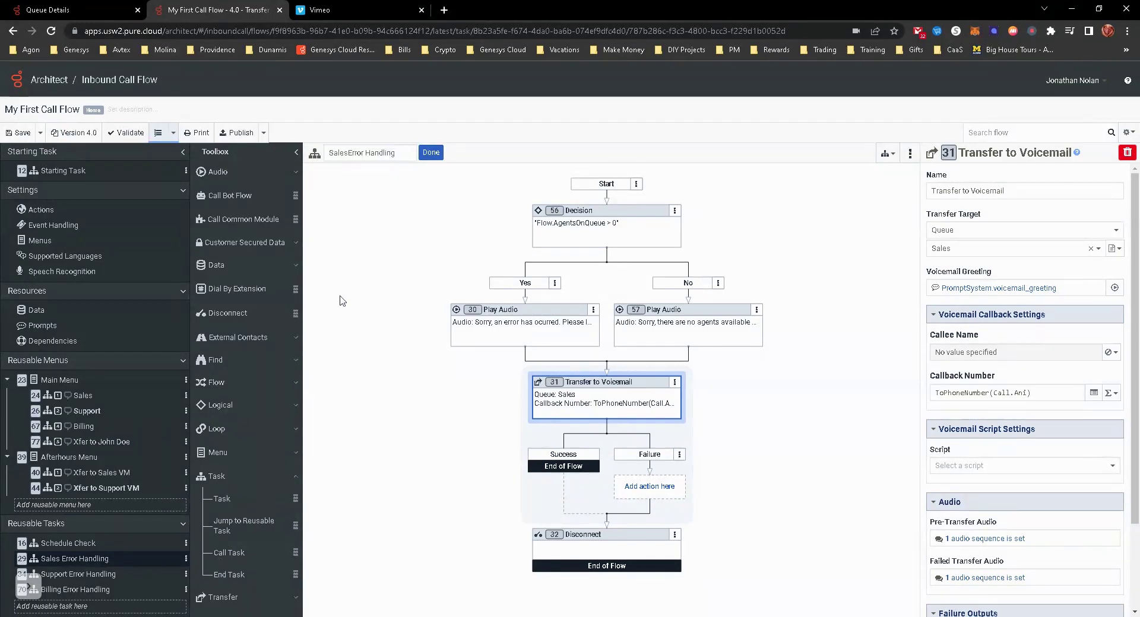
{"action": "key", "text": "BackSpace"}
{"action": "left_click", "coordinate": [431, 152]}
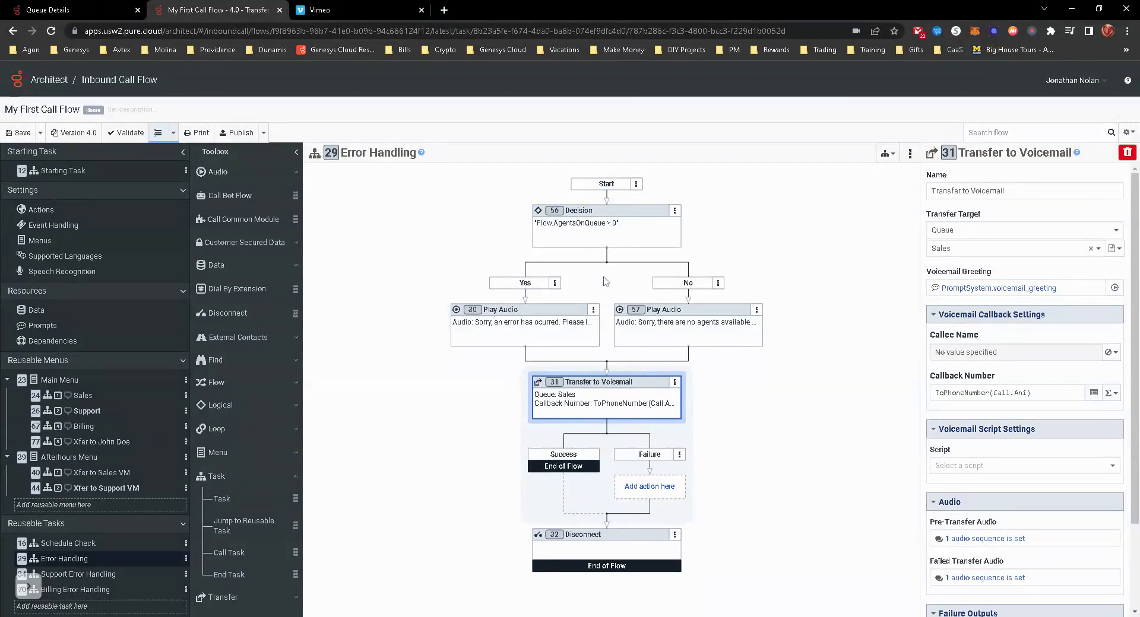
Insert a Switch action directly before the Transfer to Voicemail action in the Error Handling task
{"action": "right_click", "coordinate": [606, 374]}
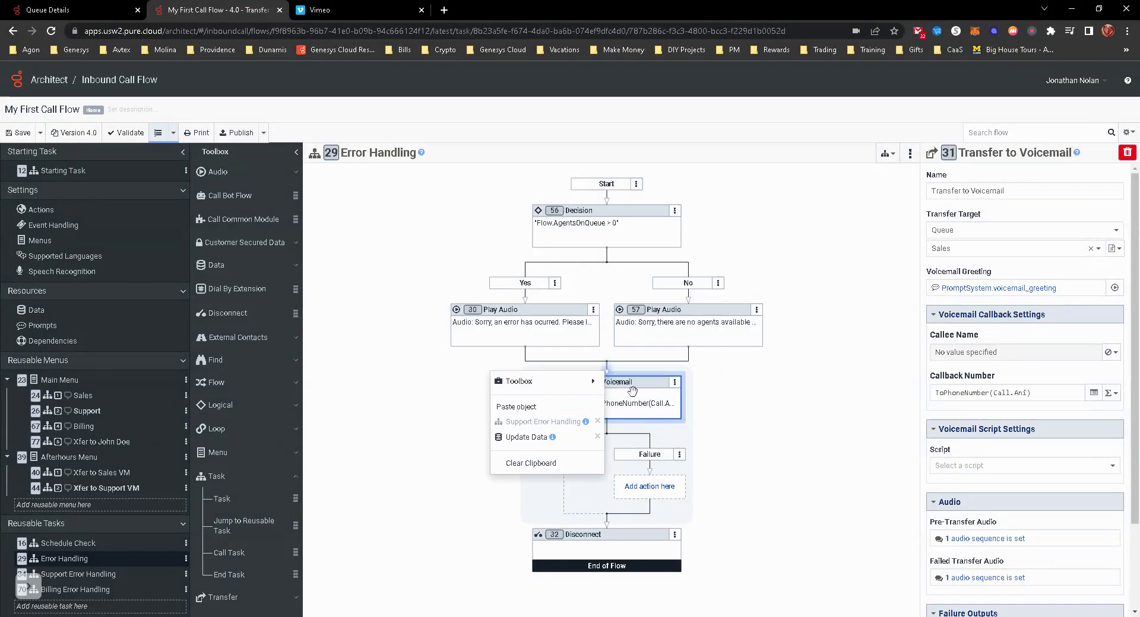
{"action": "mouse_move", "coordinate": [588, 383]}
{"action": "mouse_move", "coordinate": [647, 336]}
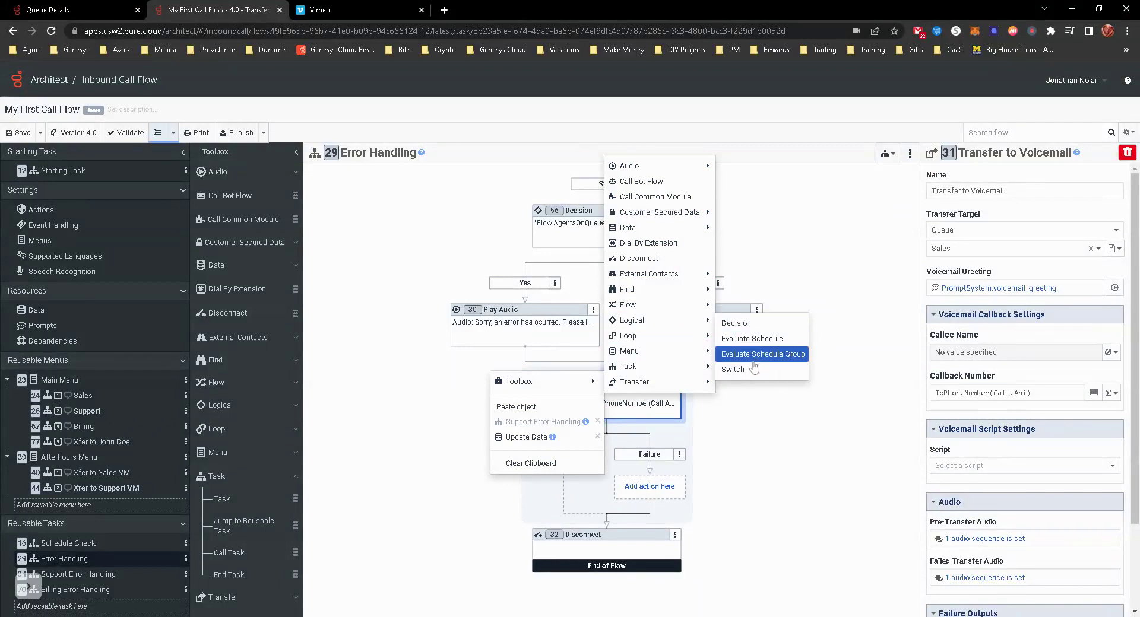
{"action": "left_click", "coordinate": [754, 374]}
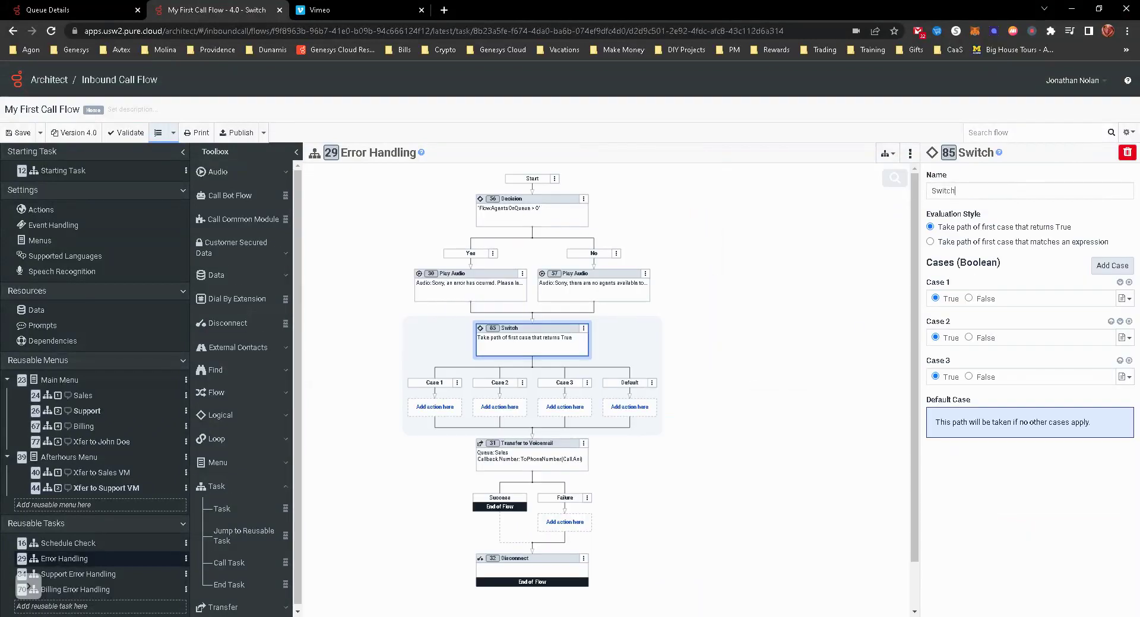
Change the value type of Case 1, Case 2 and Case 3 in the Switch action to Expression
{"action": "left_click", "coordinate": [1131, 303]}
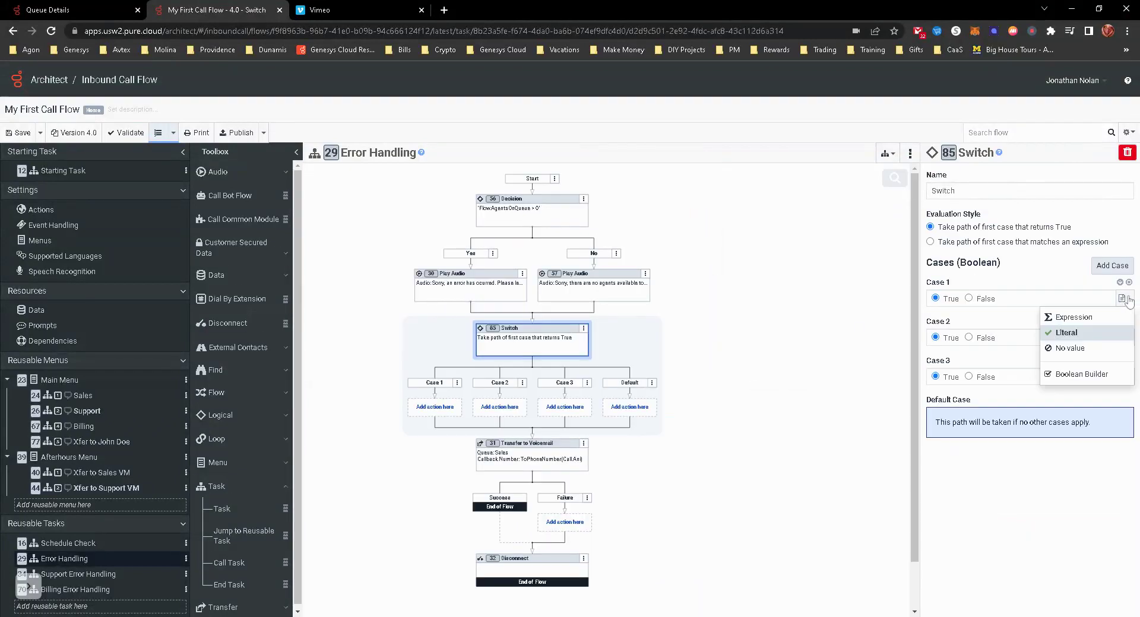
{"action": "left_click", "coordinate": [1080, 321]}
{"action": "left_click", "coordinate": [1125, 338]}
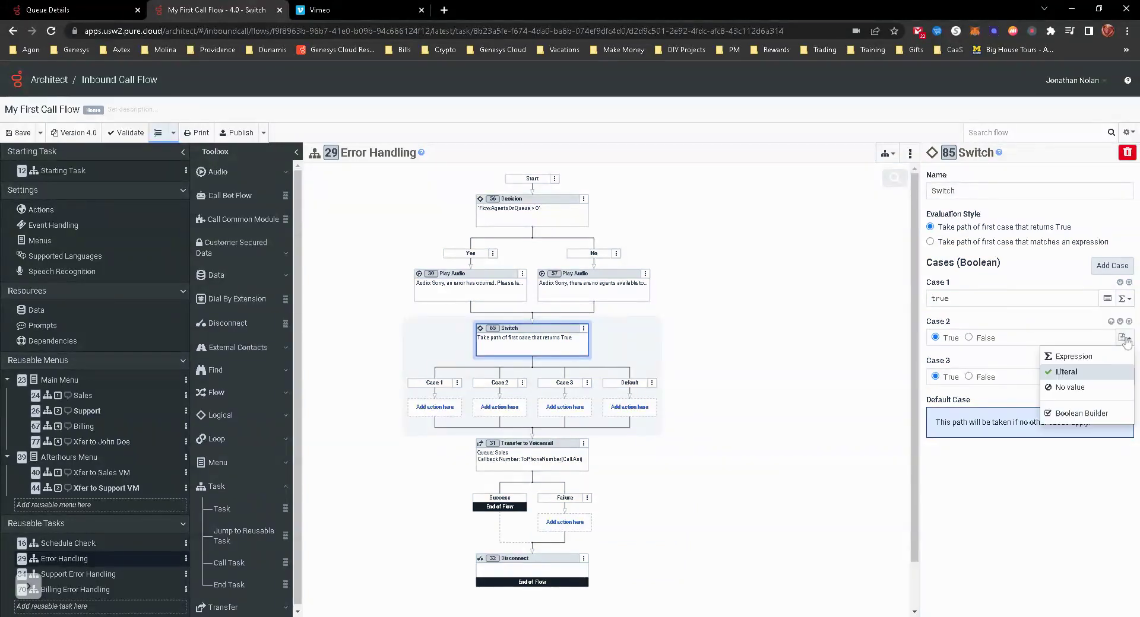
{"action": "left_click", "coordinate": [1086, 358]}
{"action": "left_click", "coordinate": [1128, 382]}
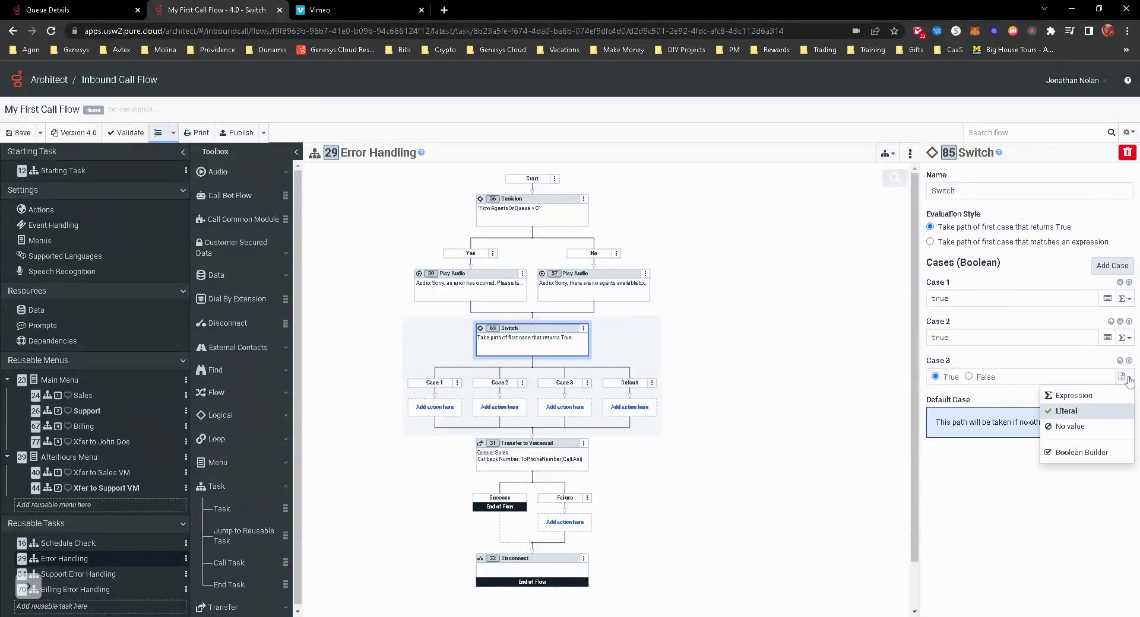
{"action": "left_click", "coordinate": [1081, 397]}
Set the Switch action's Case 1 expression to "Flow.Queue == Sales", including the enclosing double quotes
{"action": "left_click", "coordinate": [949, 299]}
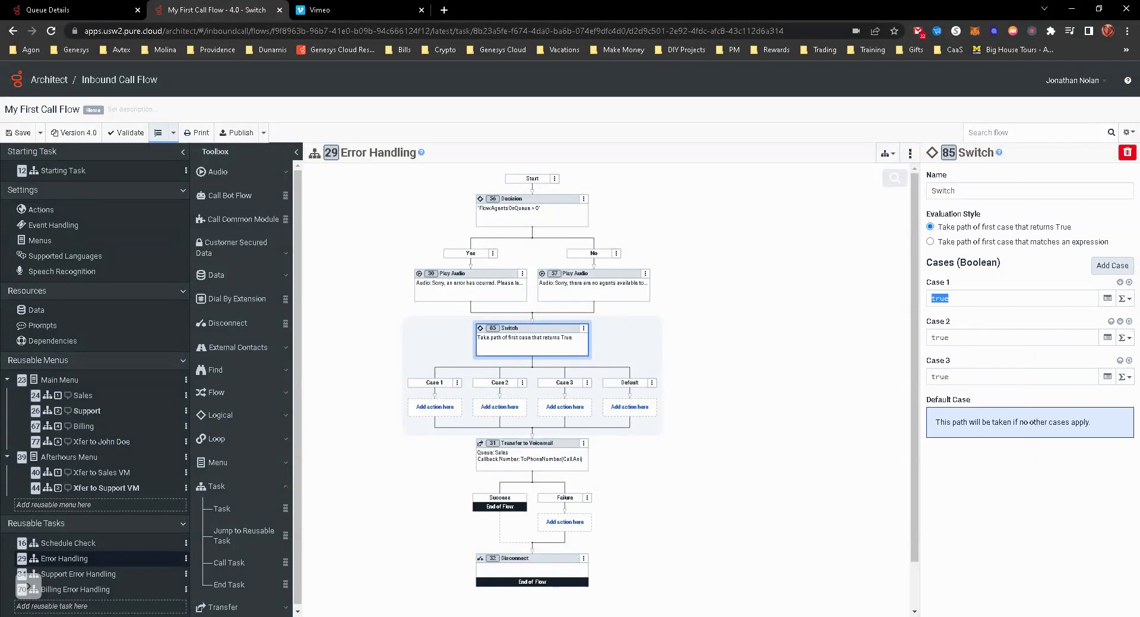
{"action": "type", "text": "Fiow.Q"}
{"action": "key", "text": "Return"}
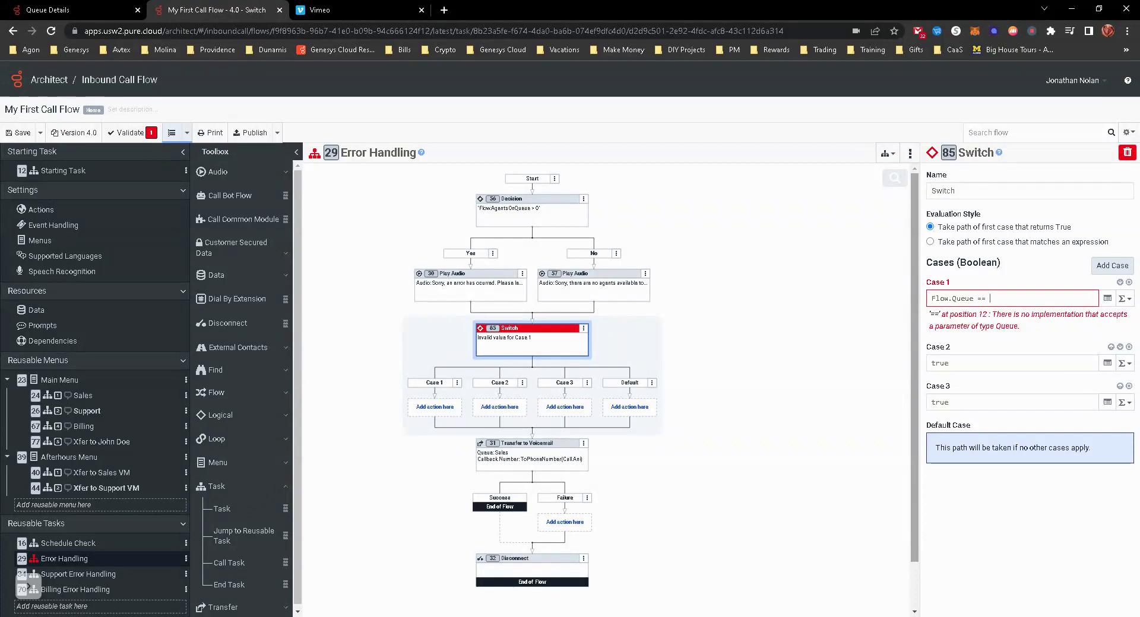
{"action": "type", "text": "== Sales"}
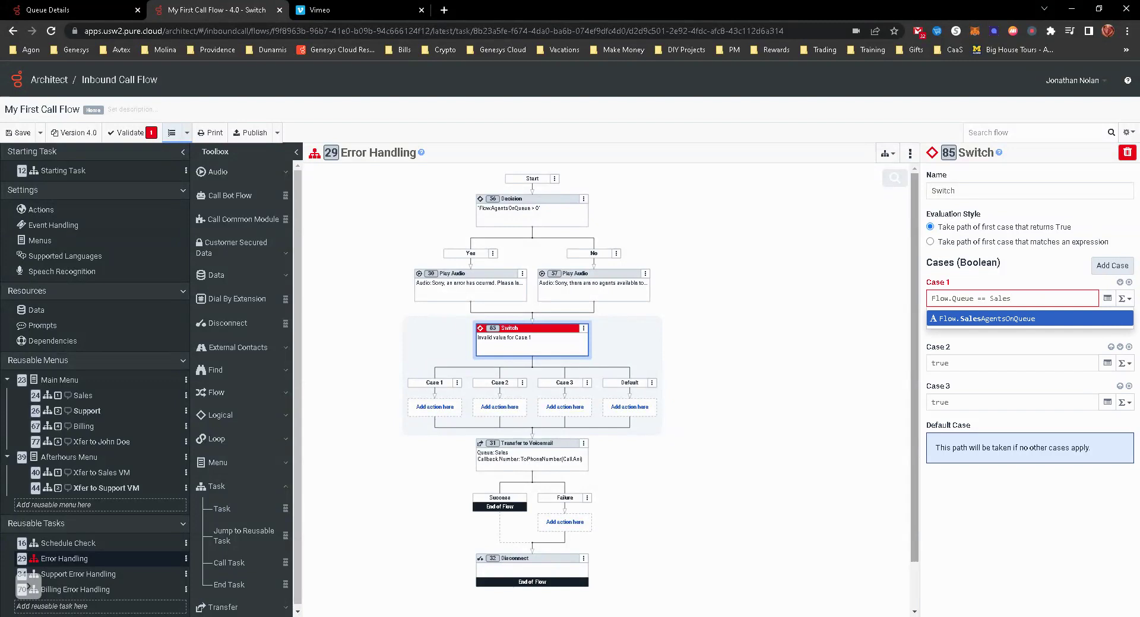
{"action": "type", "text": "\""}
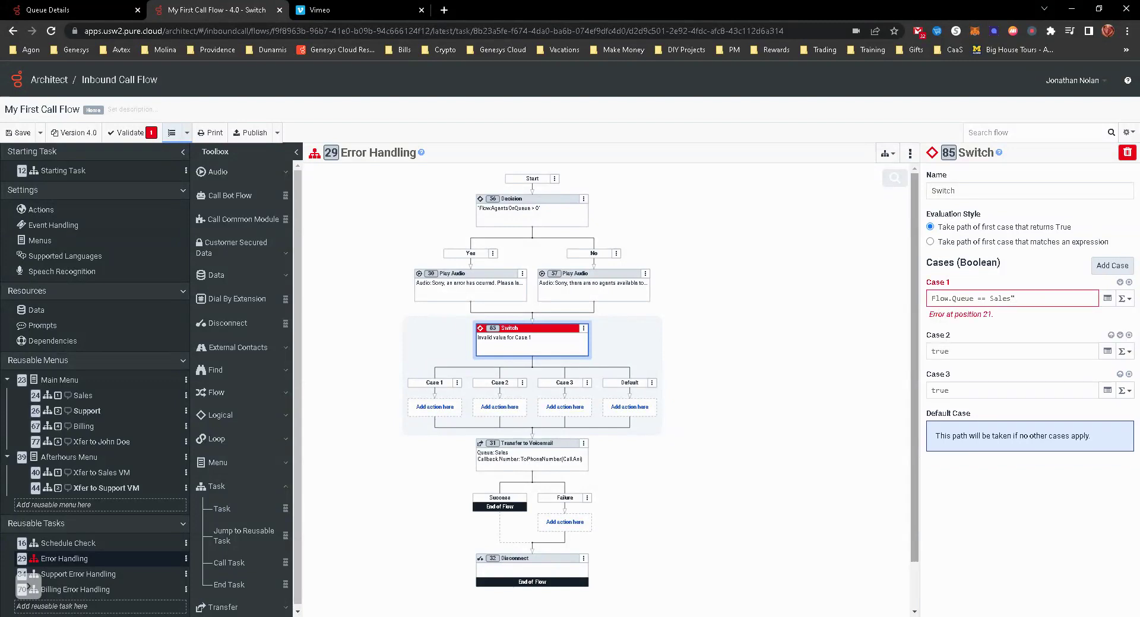
{"action": "type", "text": "\""}
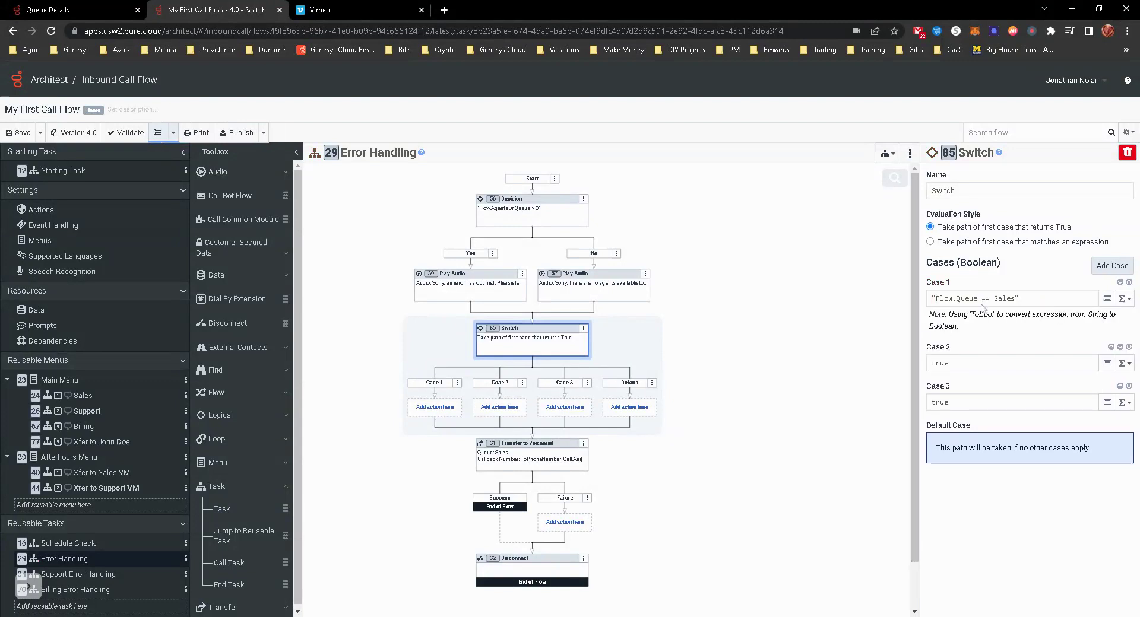
Copy the Case 1 expression and replace the contents of Case 2 and Case 3 with it
{"action": "key", "text": "ctrl+a"}
{"action": "key", "text": "ctrl+c"}
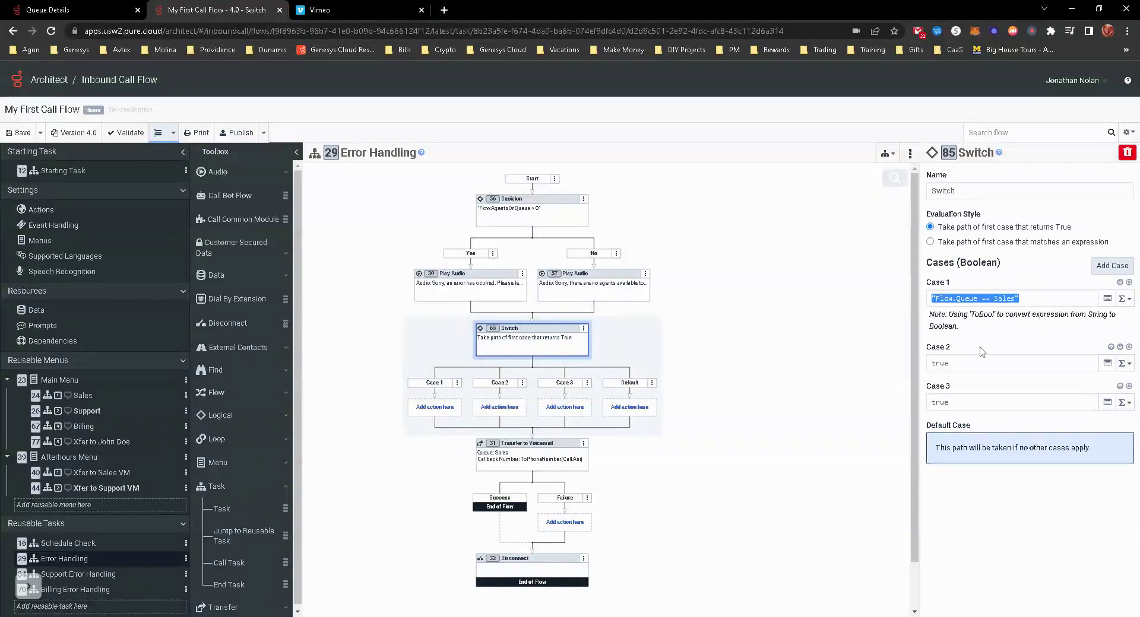
{"action": "left_click", "coordinate": [983, 363]}
{"action": "key", "text": "ctrl+a"}
{"action": "key", "text": "ctrl+v"}
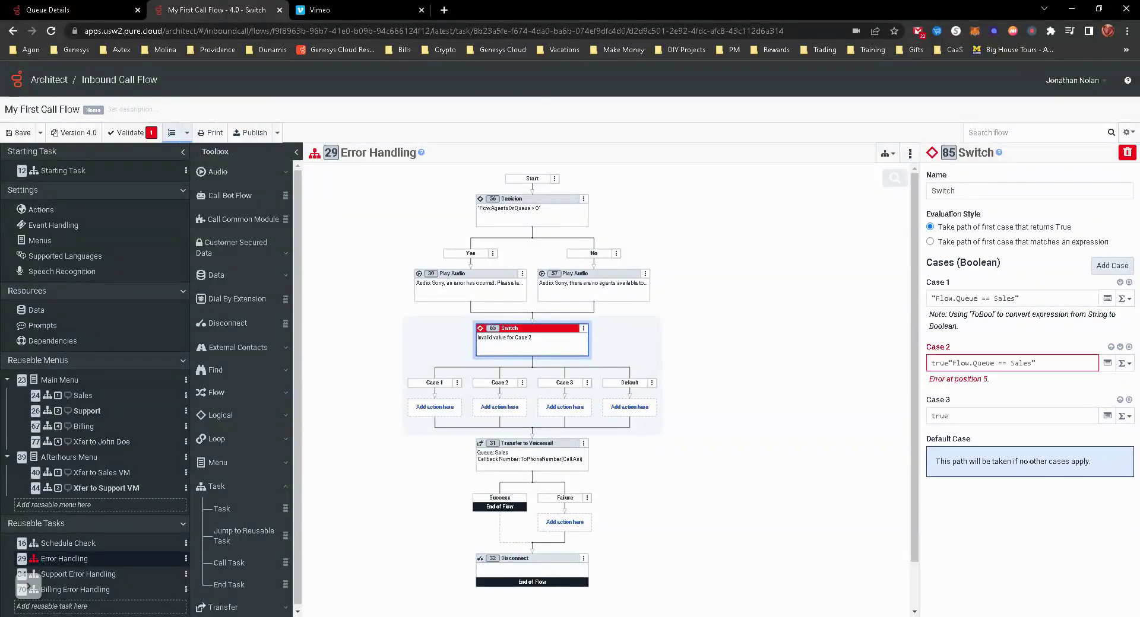
{"action": "key", "text": "ctrl+a"}
{"action": "key", "text": "ctrl+v"}
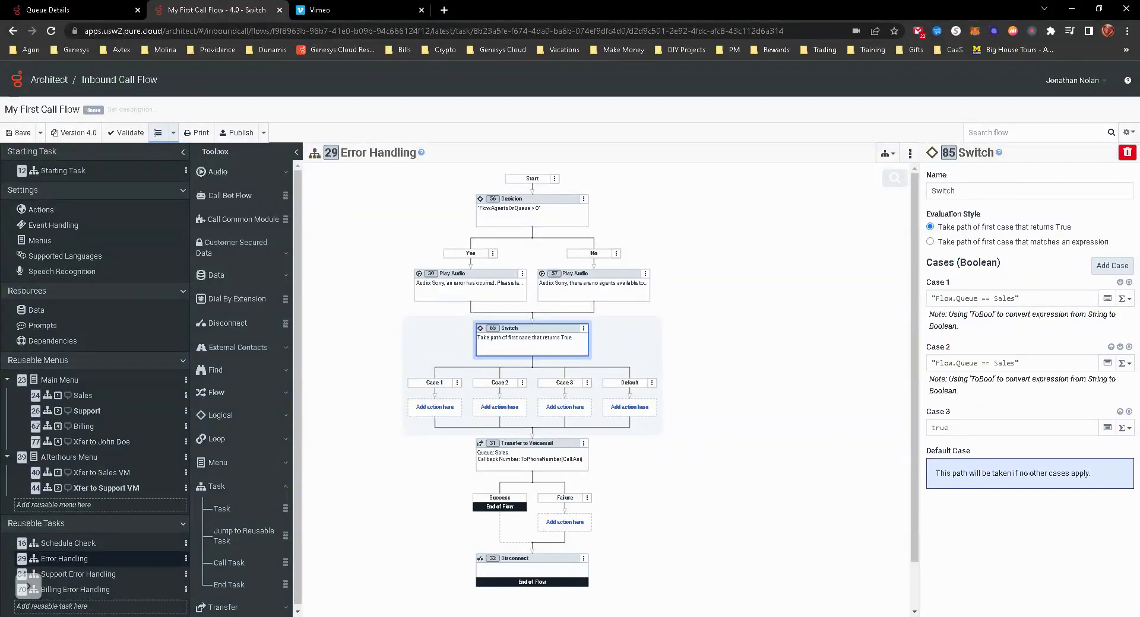
{"action": "key", "text": "ctrl+a"}
{"action": "key", "text": "ctrl+v"}
Change the queue name in the Case 3 expression to Billing and in the Case 2 expression to Support
{"action": "double_click", "coordinate": [1004, 428]}
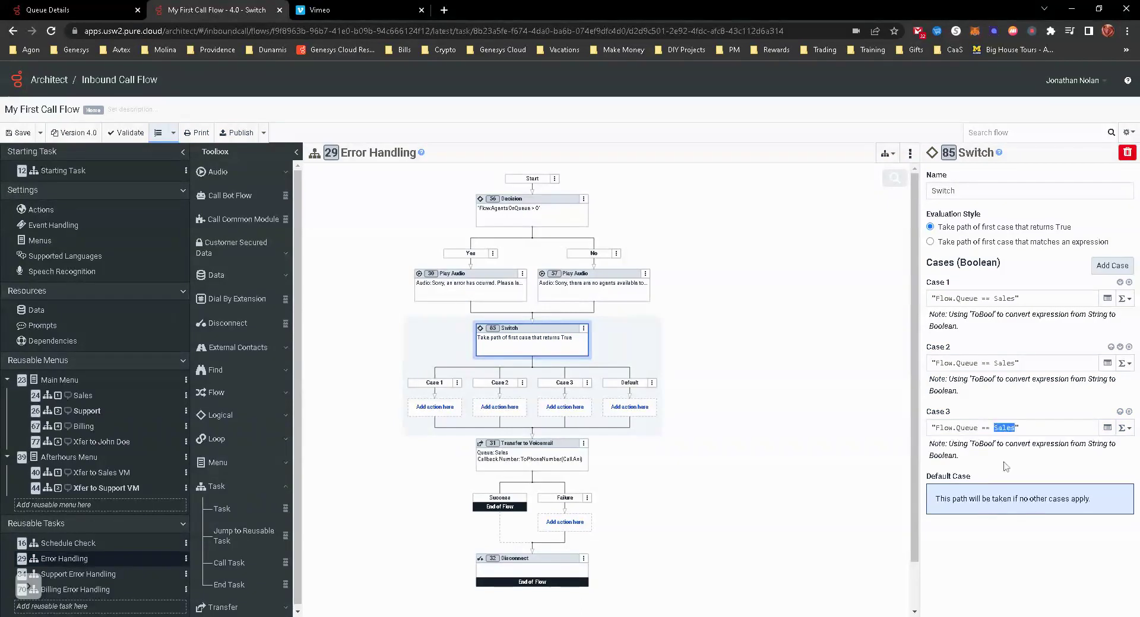
{"action": "type", "text": "Billing"}
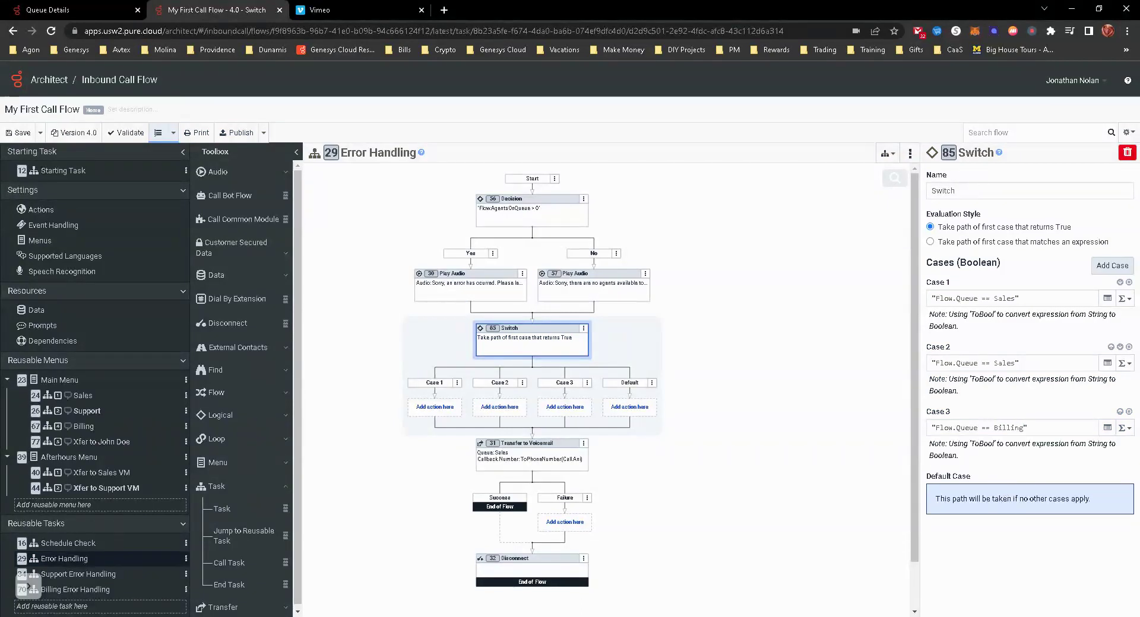
{"action": "double_click", "coordinate": [1004, 363]}
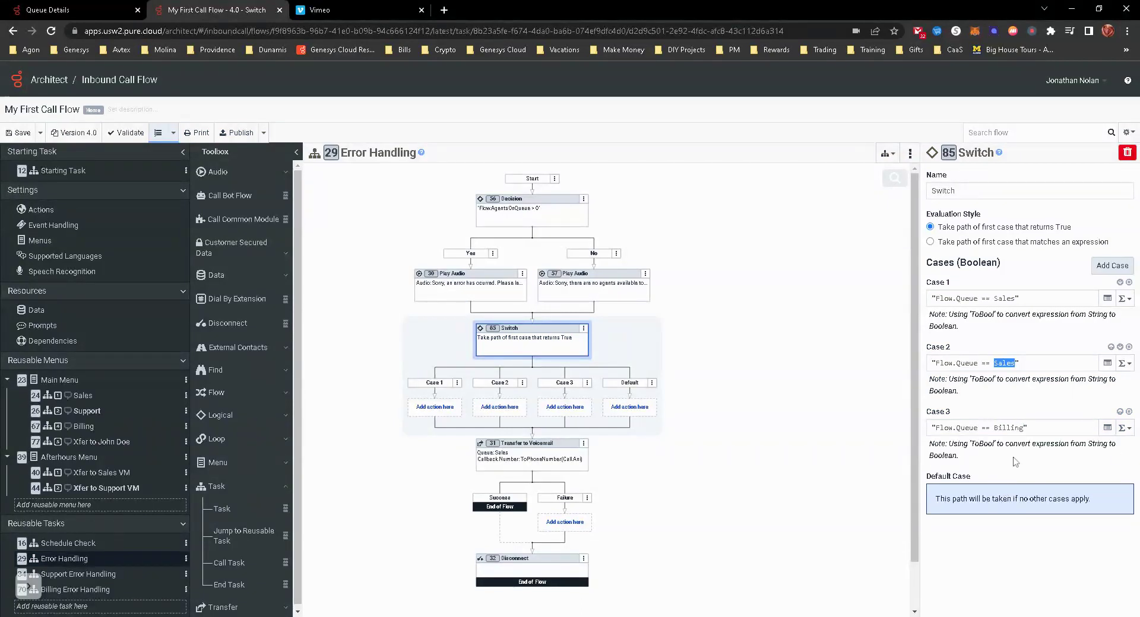
{"action": "type", "text": "S"}
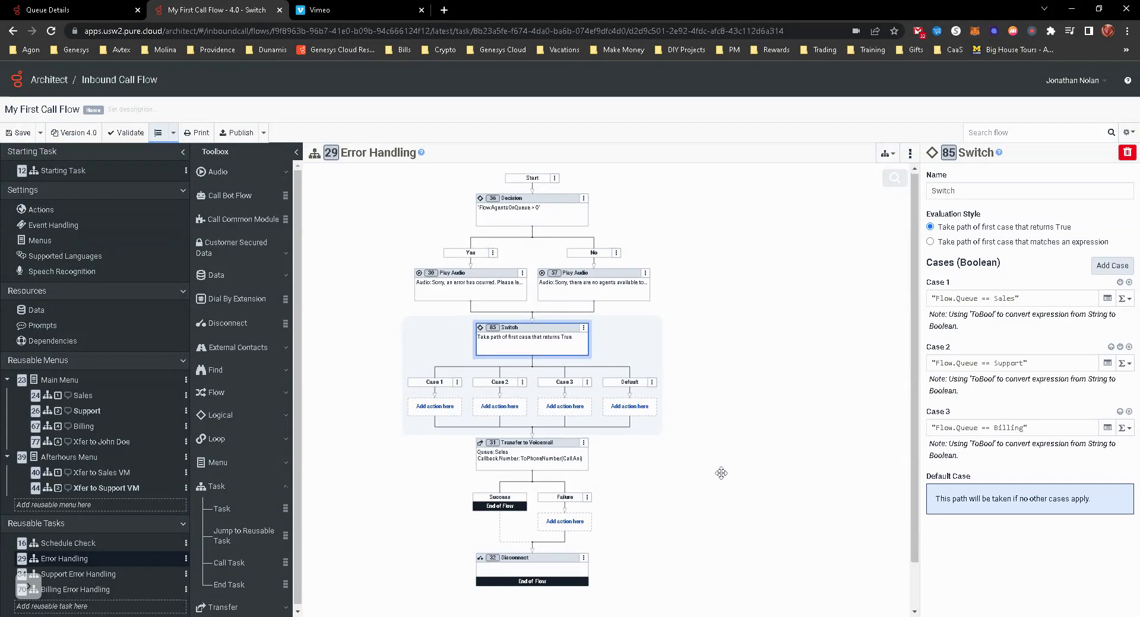
Move the Transfer to Voicemail action from below the Switch into its Case 1 path
{"action": "left_click", "coordinate": [884, 175]}
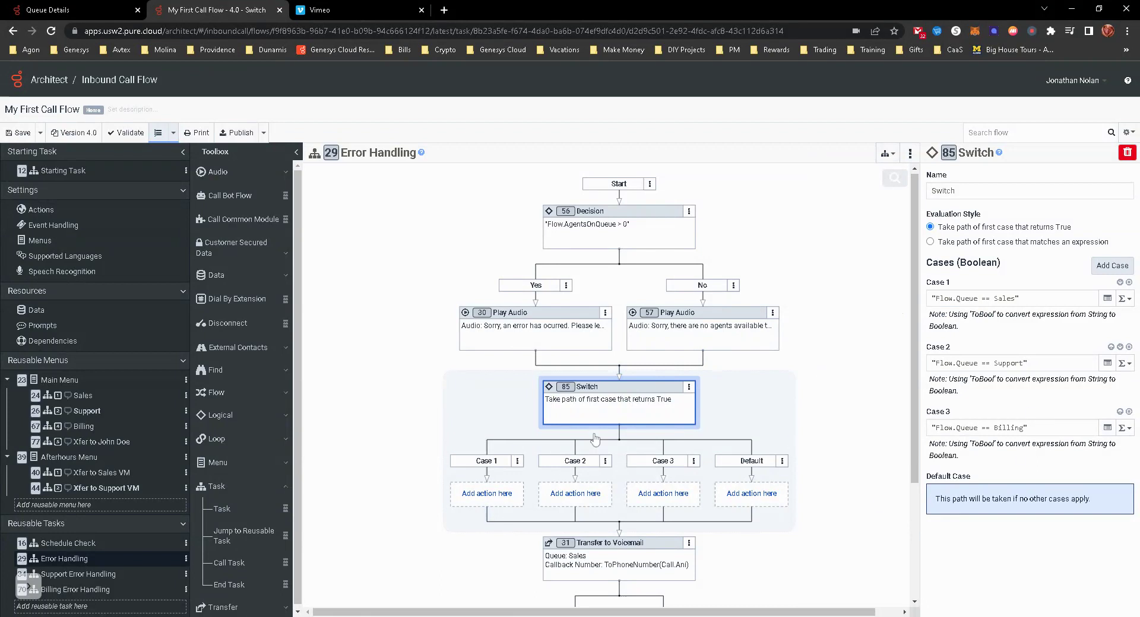
{"action": "scroll", "coordinate": [594, 440], "scroll_direction": "down", "scroll_amount": 3}
{"action": "left_click_drag", "start_coordinate": [625, 397], "coordinate": [467, 331]}
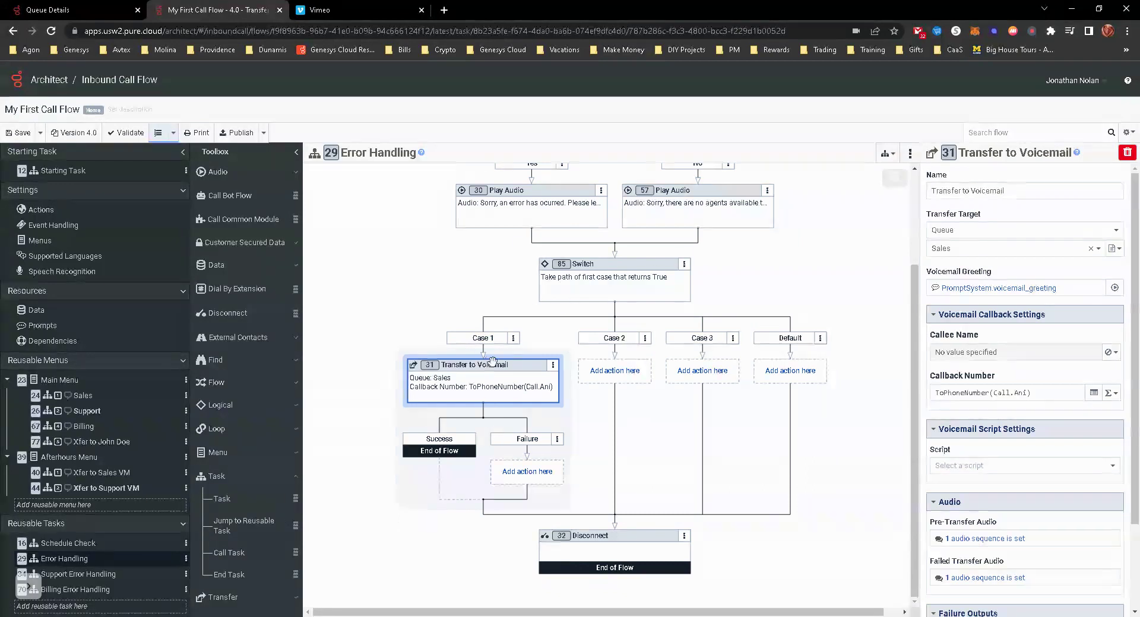
Clear the previously copied objects from the flow clipboard
{"action": "left_click", "coordinate": [553, 365]}
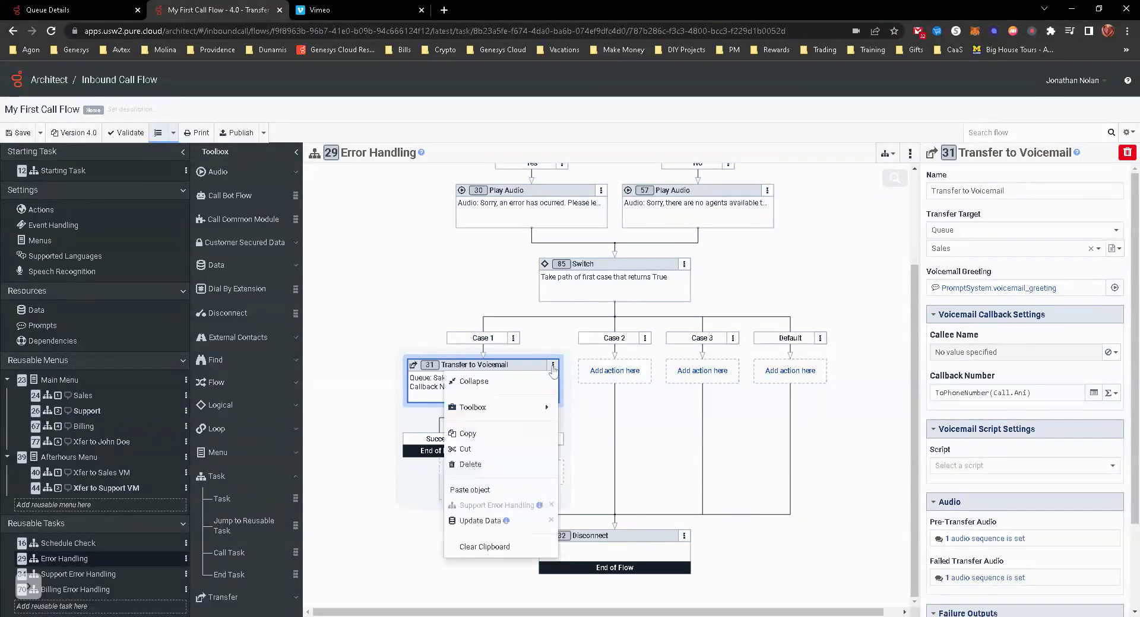
{"action": "left_click", "coordinate": [478, 546]}
{"action": "left_click", "coordinate": [553, 366]}
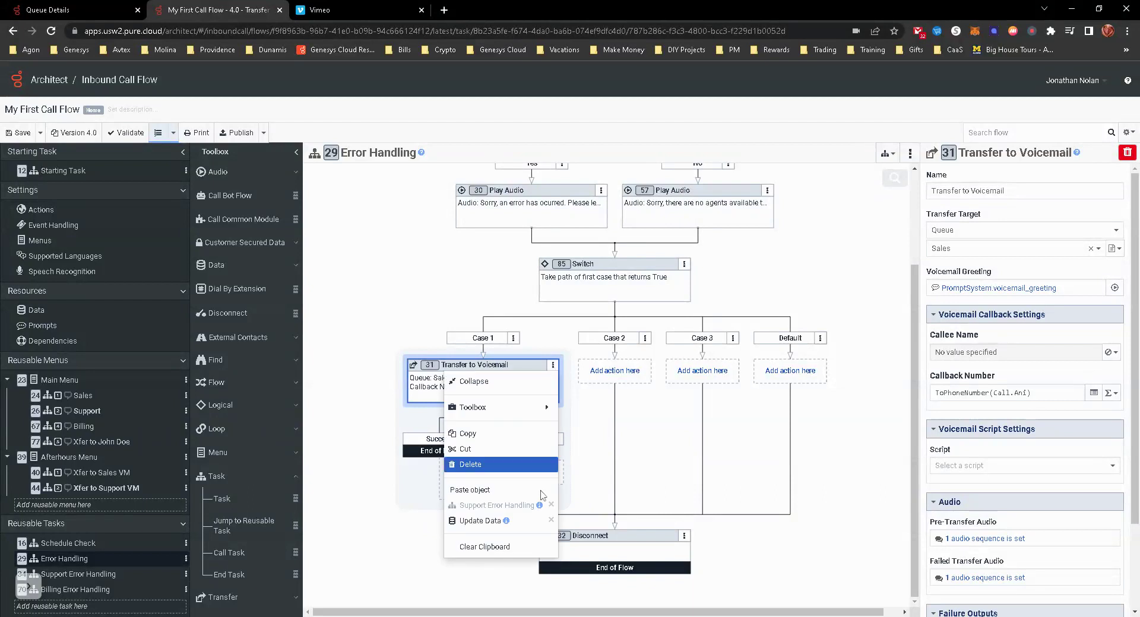
{"action": "left_click", "coordinate": [510, 546]}
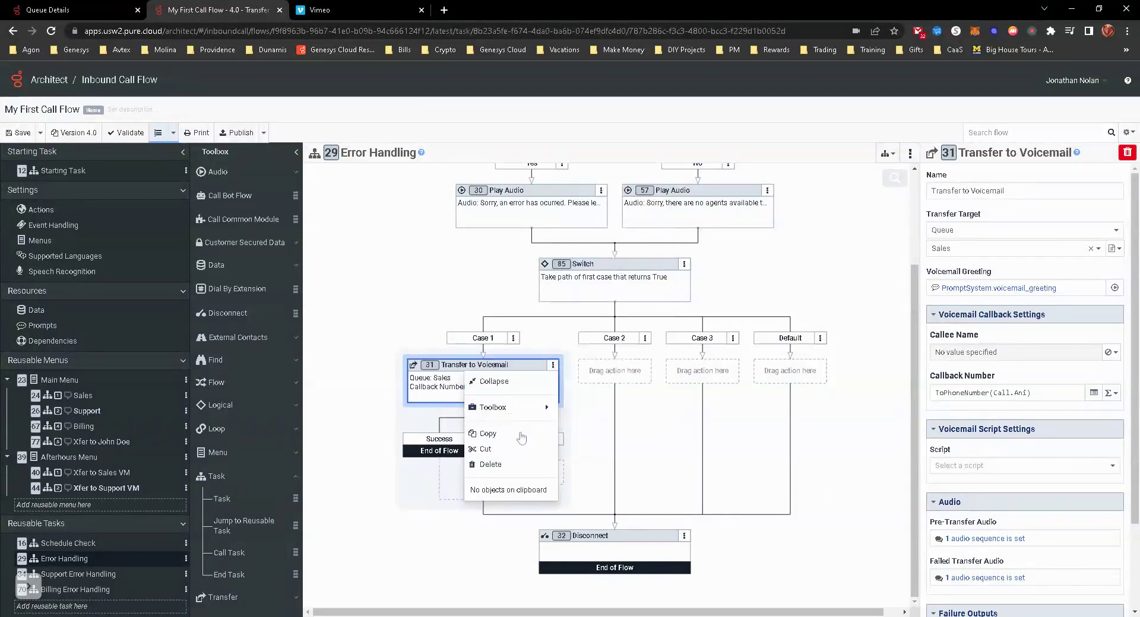
Copy the Transfer to Voicemail action from Case 1 and paste it into the Case 2 and Case 3 paths
{"action": "left_click", "coordinate": [512, 434]}
{"action": "left_click", "coordinate": [617, 376]}
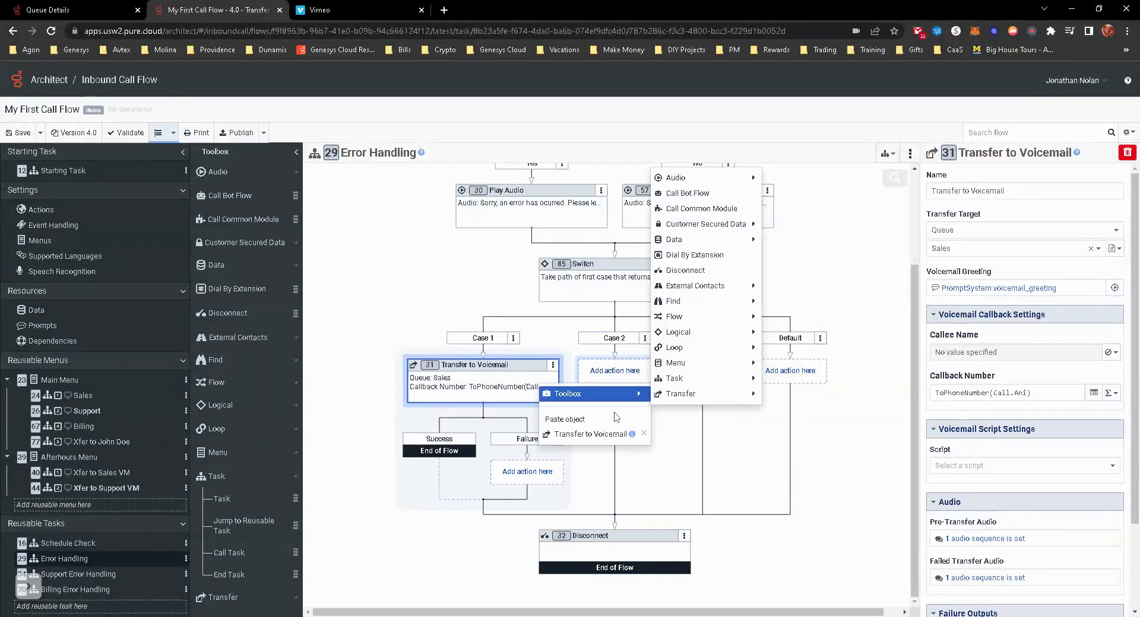
{"action": "left_click", "coordinate": [589, 435]}
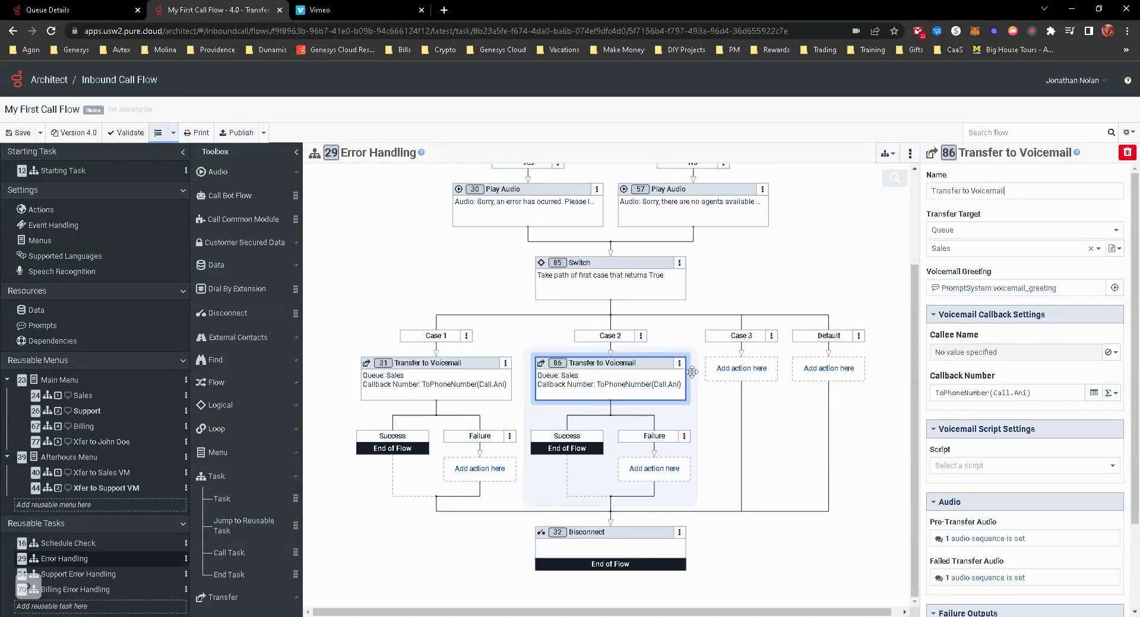
{"action": "left_click", "coordinate": [742, 369]}
{"action": "left_click", "coordinate": [716, 432]}
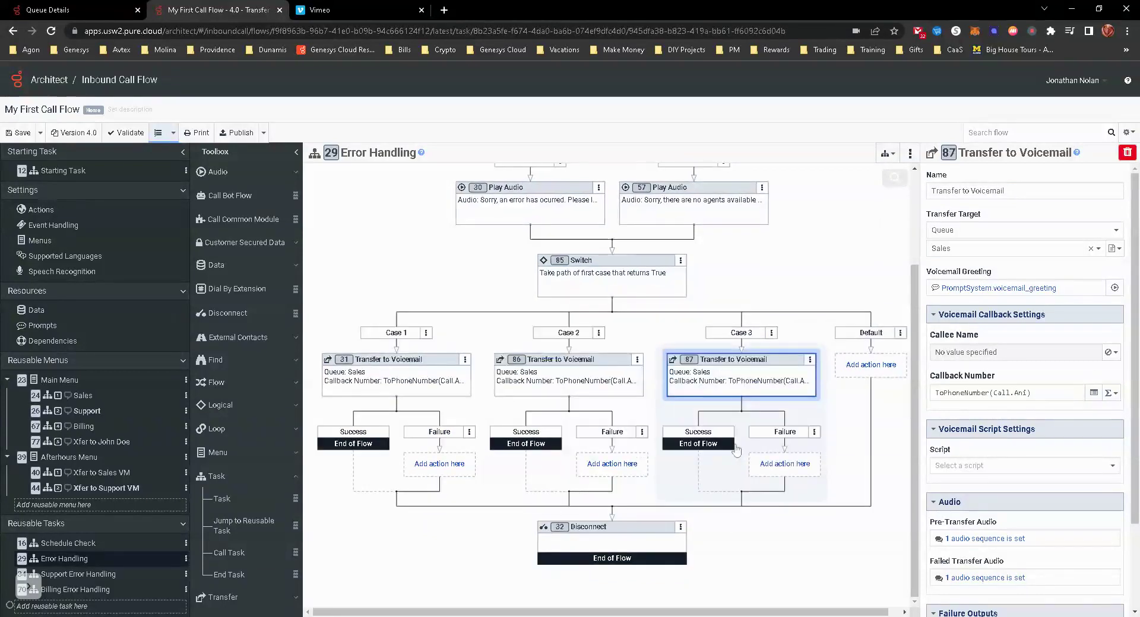
Set the queue of the Transfer to Voicemail action in the Case 2 path to Support
{"action": "left_click", "coordinate": [545, 375]}
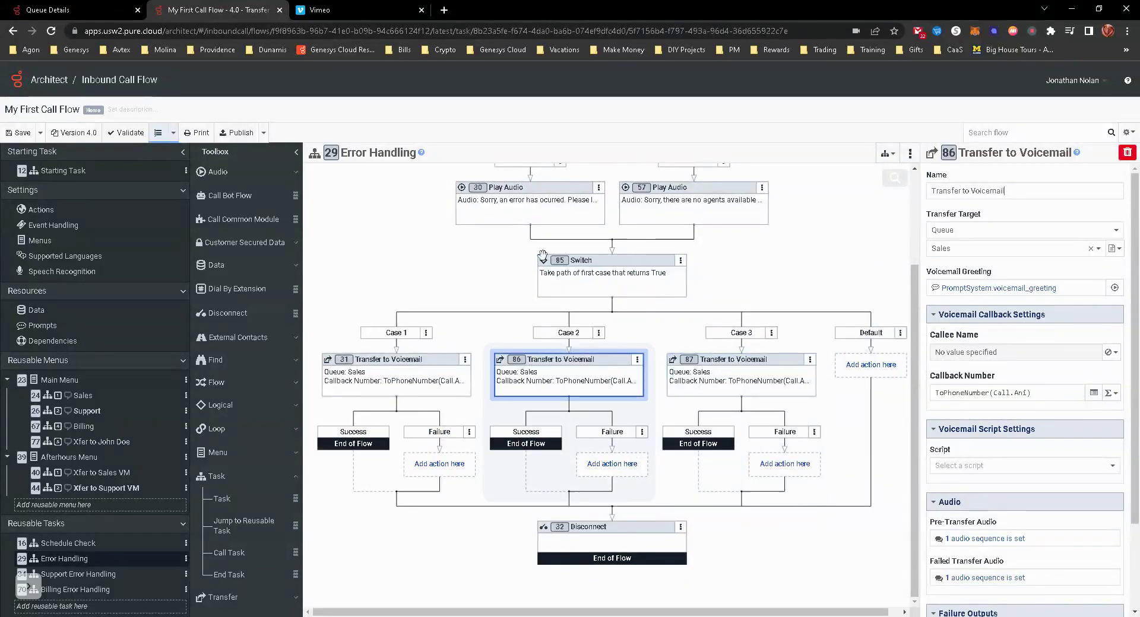
{"action": "left_click", "coordinate": [579, 273]}
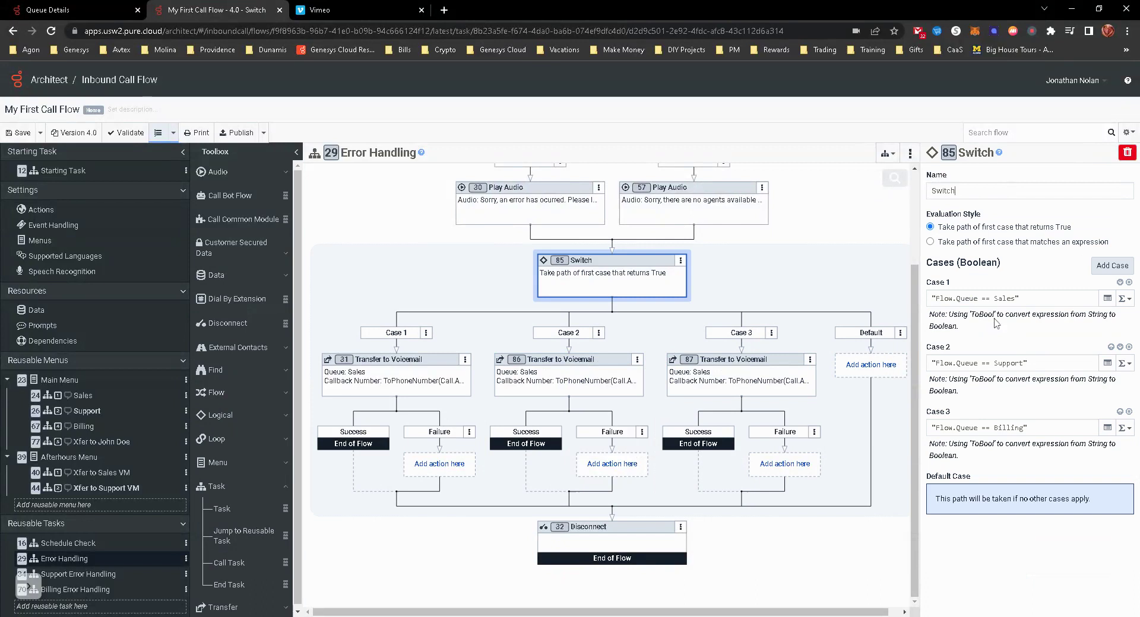
{"action": "left_click", "coordinate": [558, 369]}
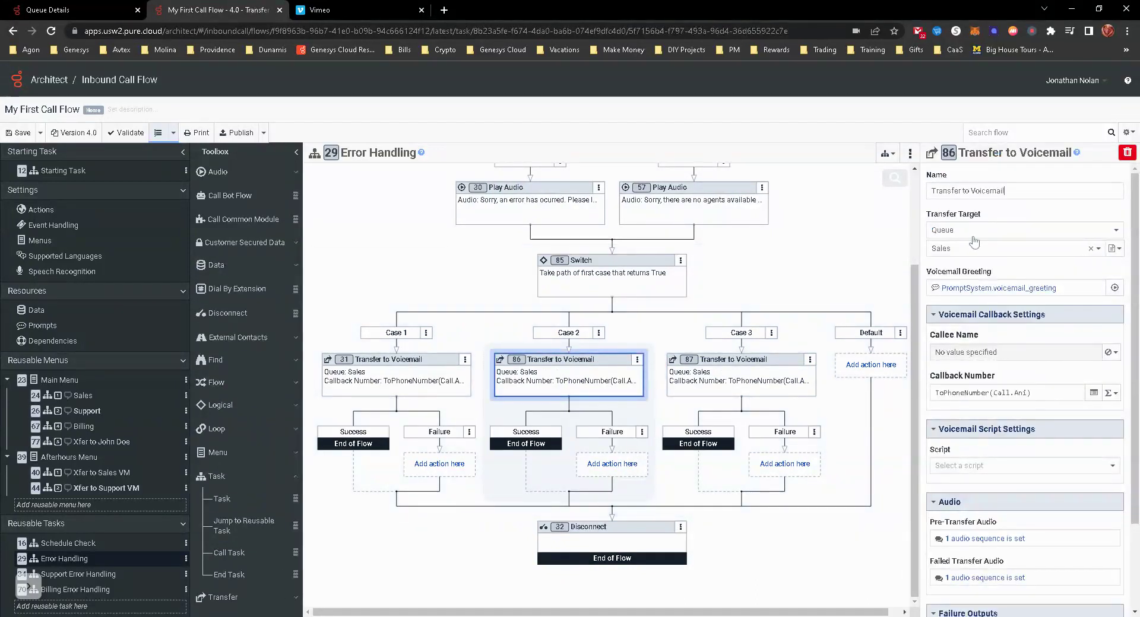
{"action": "left_click", "coordinate": [970, 250]}
{"action": "left_click", "coordinate": [960, 302]}
Set the queue of the Transfer to Voicemail action in the Case 3 path to Billing
{"action": "left_click", "coordinate": [742, 374]}
{"action": "left_click", "coordinate": [982, 256]}
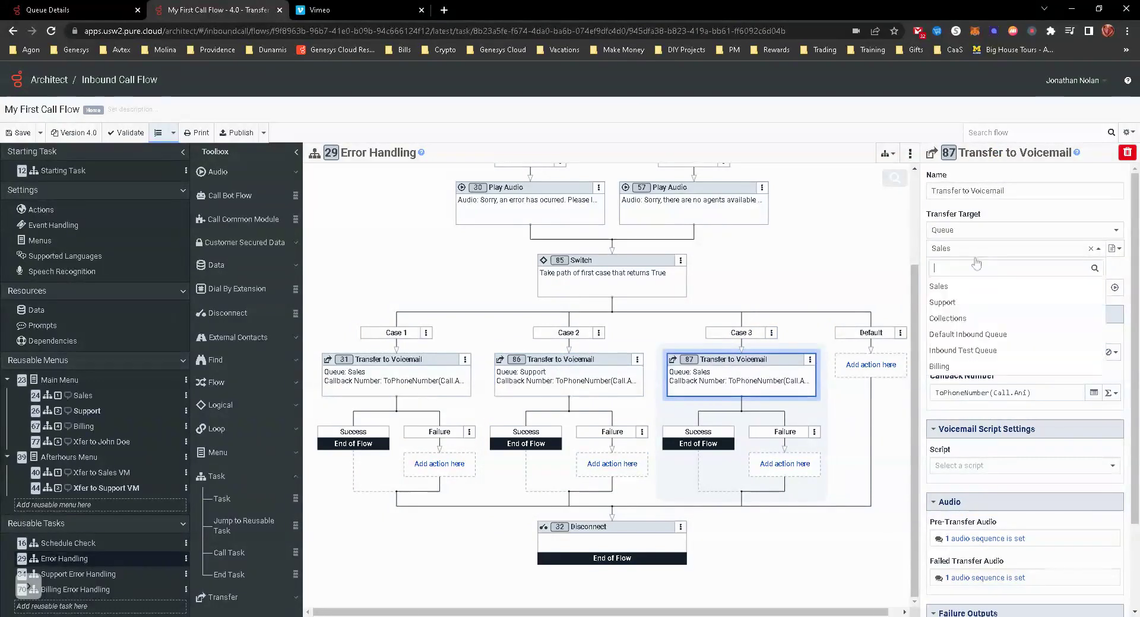
{"action": "left_click", "coordinate": [962, 369]}
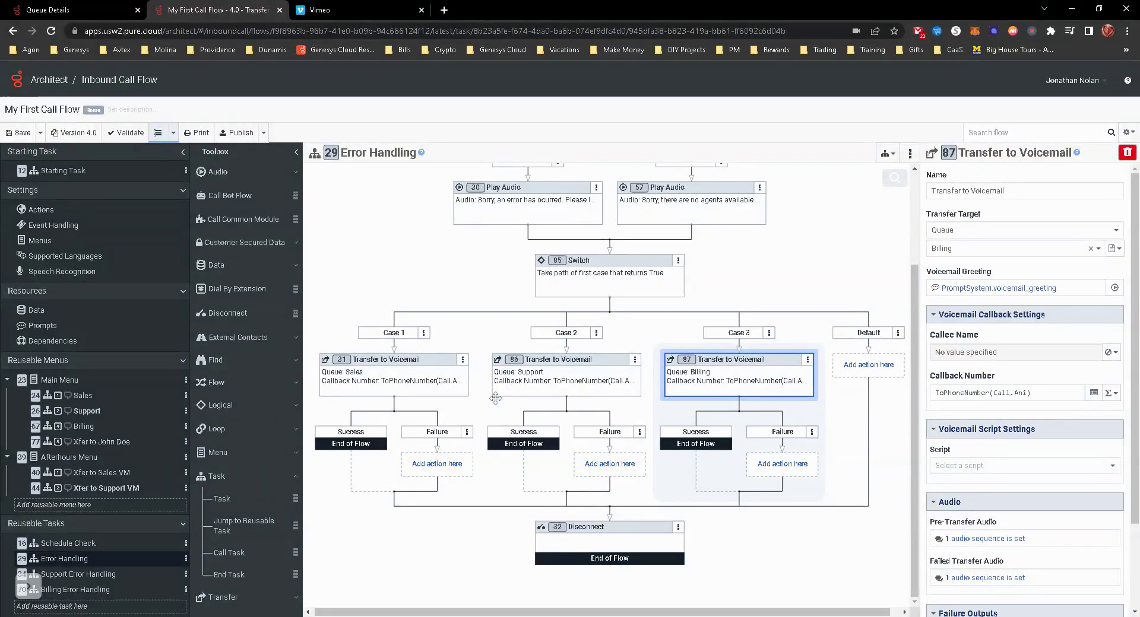
Try placing the Sales Transfer to Voicemail action below the Switch and return it to the Case 1 path
{"action": "left_click_drag", "start_coordinate": [473, 393], "coordinate": [574, 515]}
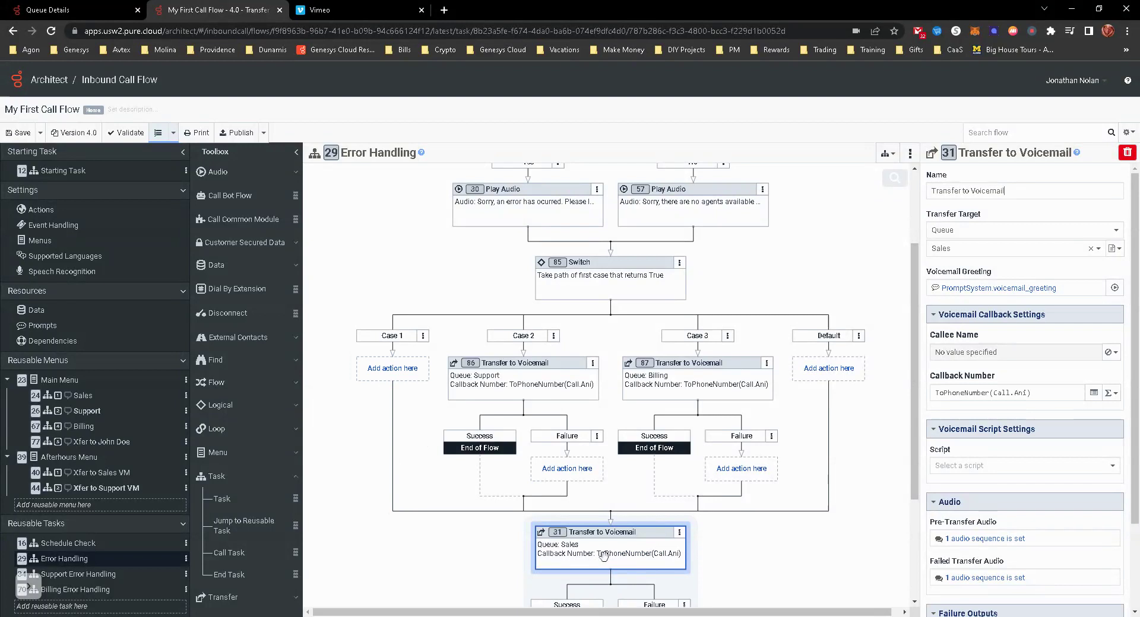
{"action": "left_click_drag", "start_coordinate": [485, 517], "coordinate": [392, 368]}
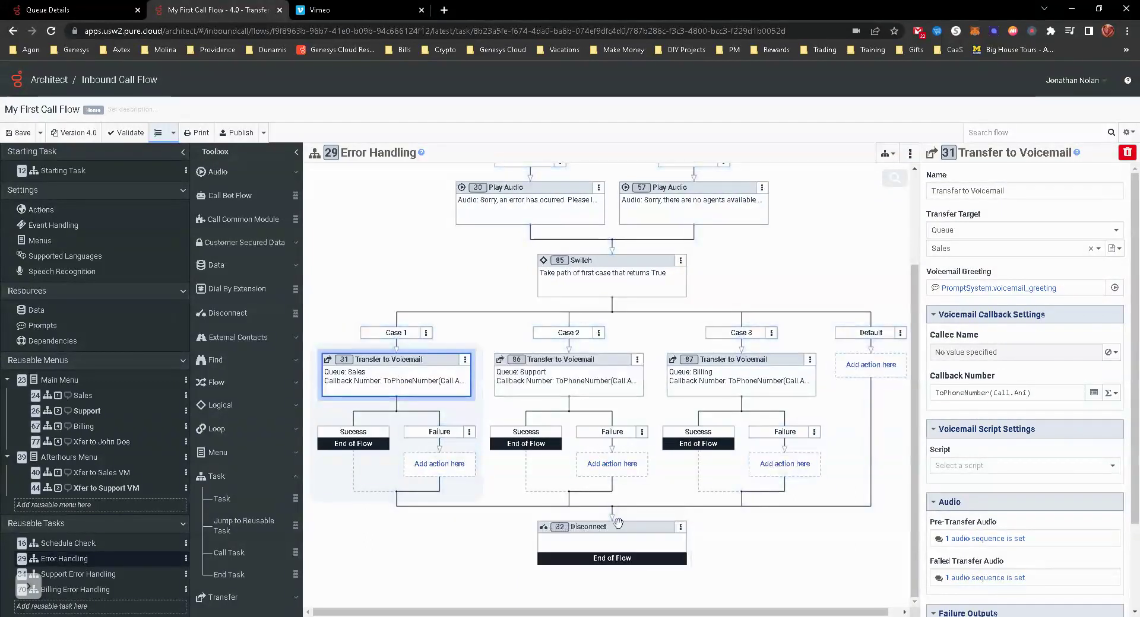
Move the Support Transfer to Voicemail action out of the Case 2 path to below the Switch, before Disconnect
{"action": "left_click_drag", "start_coordinate": [570, 359], "coordinate": [611, 518]}
{"action": "scroll", "coordinate": [831, 561], "scroll_direction": "down", "scroll_amount": 3}
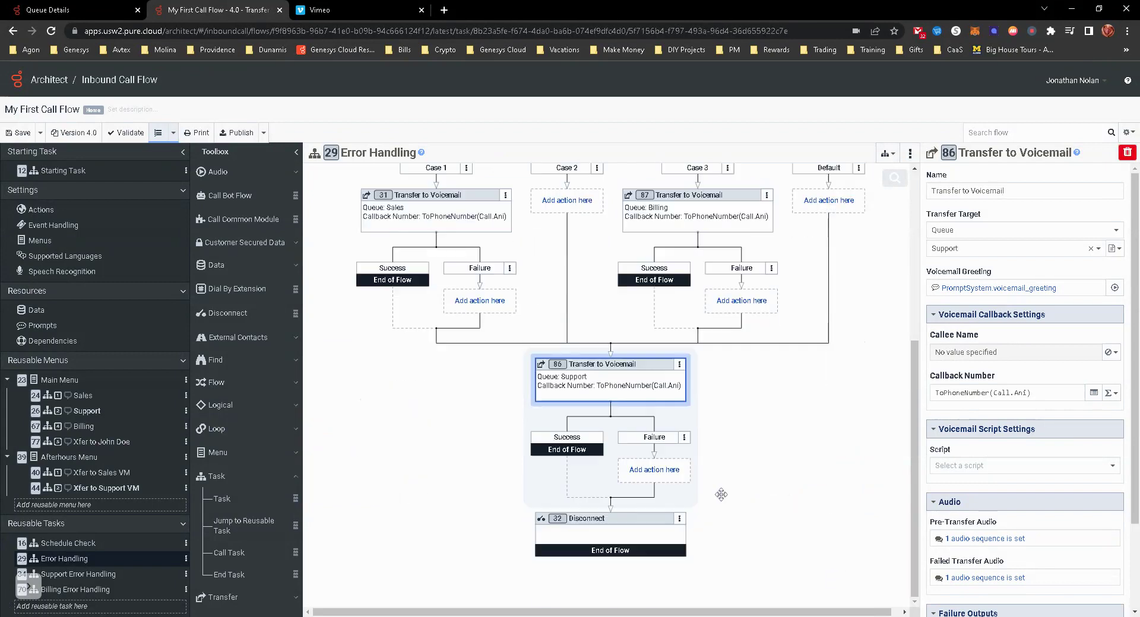
{"action": "scroll", "coordinate": [561, 247], "scroll_direction": "up", "scroll_amount": 1}
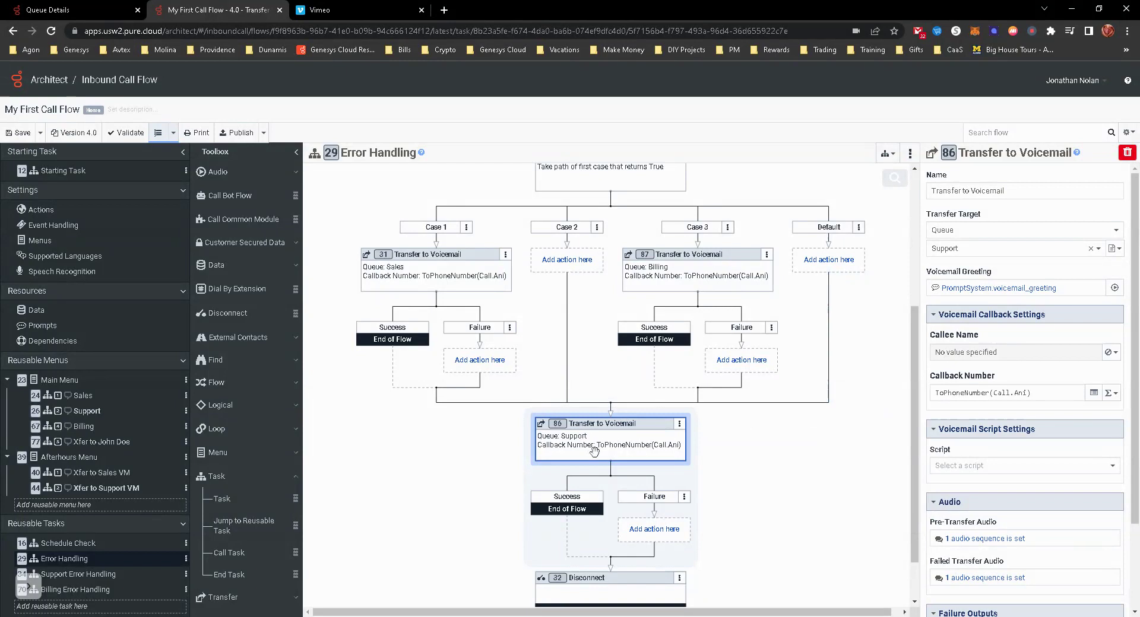
{"action": "left_click", "coordinate": [670, 279]}
{"action": "left_click", "coordinate": [379, 268]}
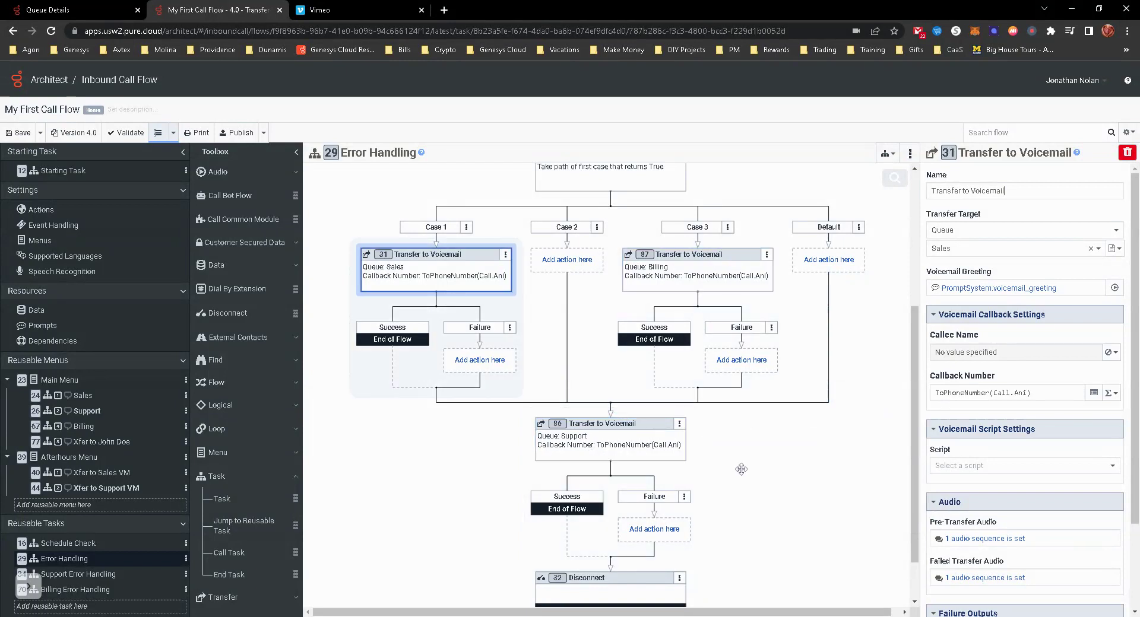
{"action": "scroll", "coordinate": [741, 469], "scroll_direction": "down", "scroll_amount": 1}
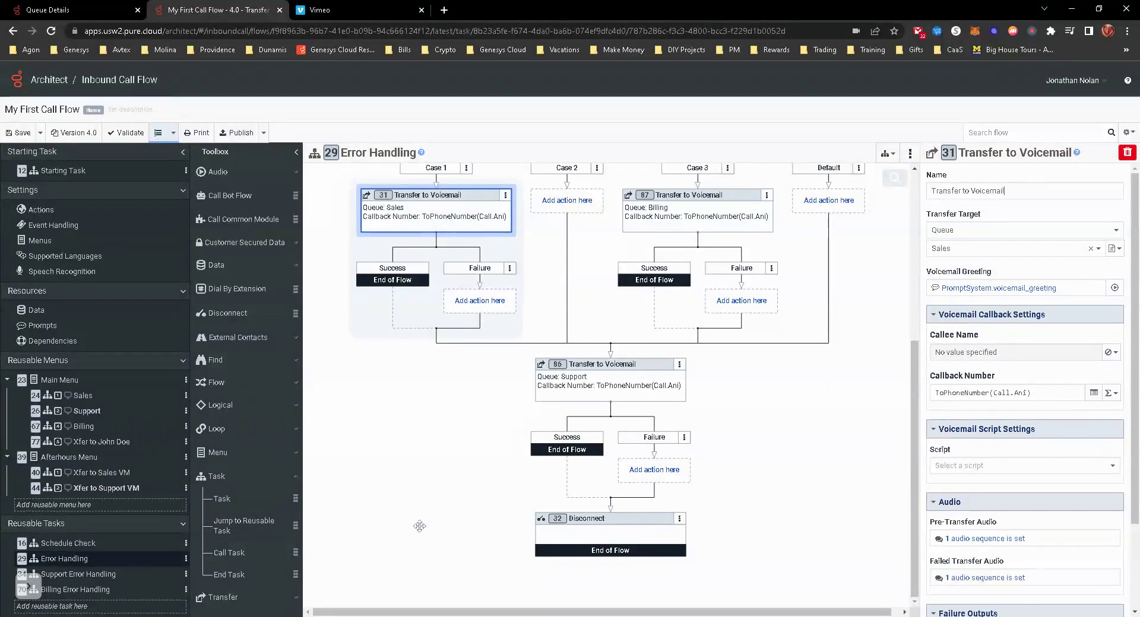
Set the Jump to Reusable Task action in the Billing menu task to the Error Handling task
{"action": "left_click", "coordinate": [83, 427]}
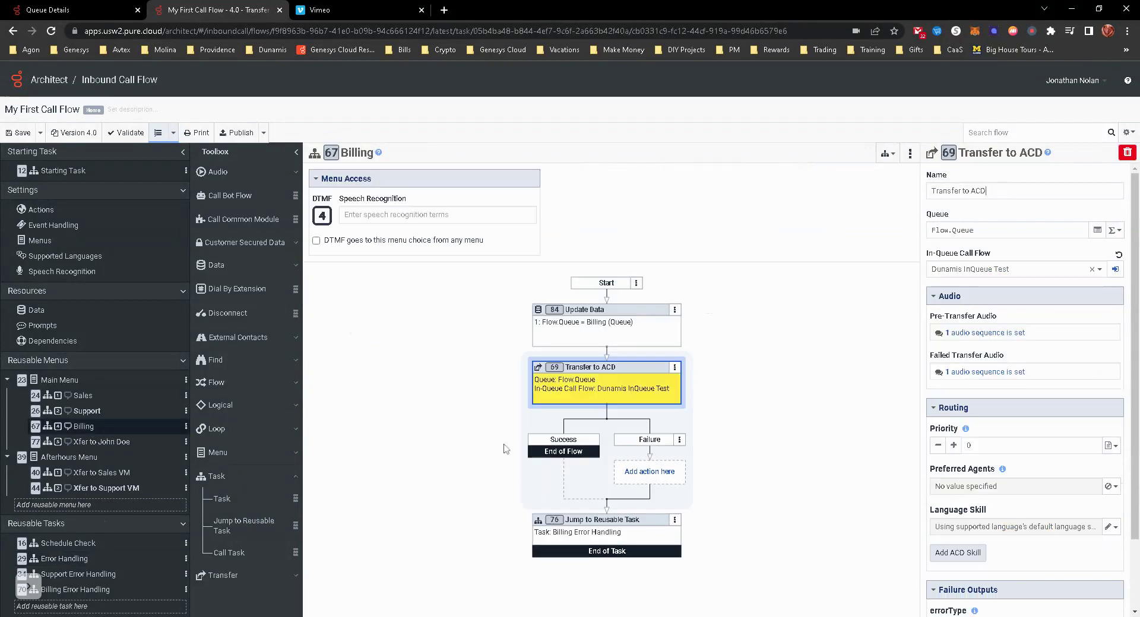
{"action": "left_click", "coordinate": [592, 522]}
{"action": "left_click", "coordinate": [1004, 234]}
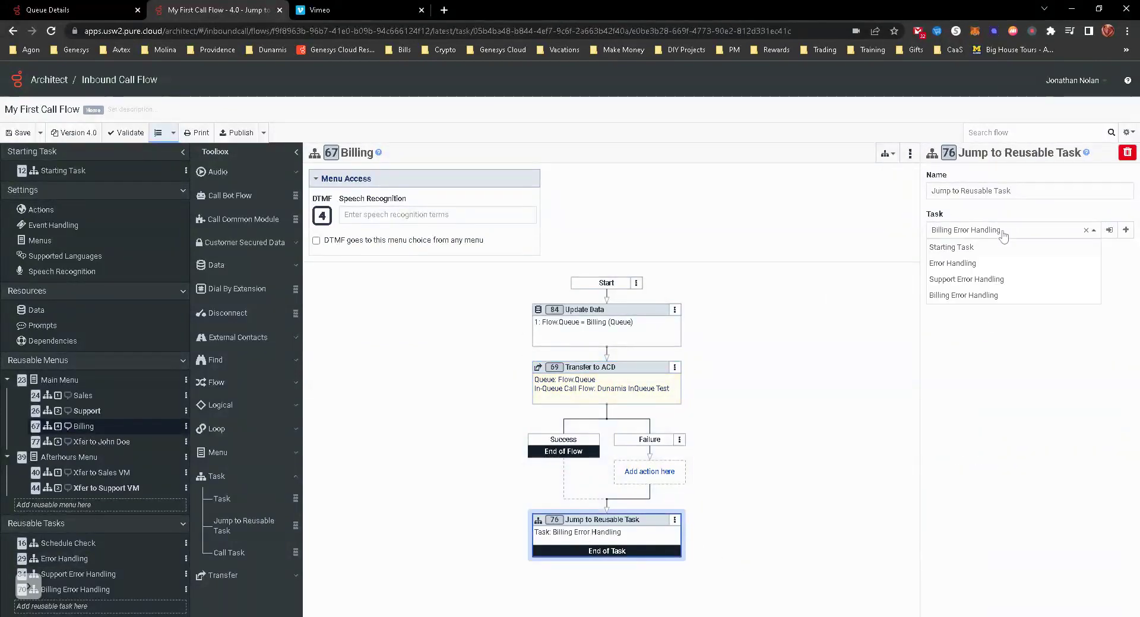
{"action": "left_click", "coordinate": [960, 265]}
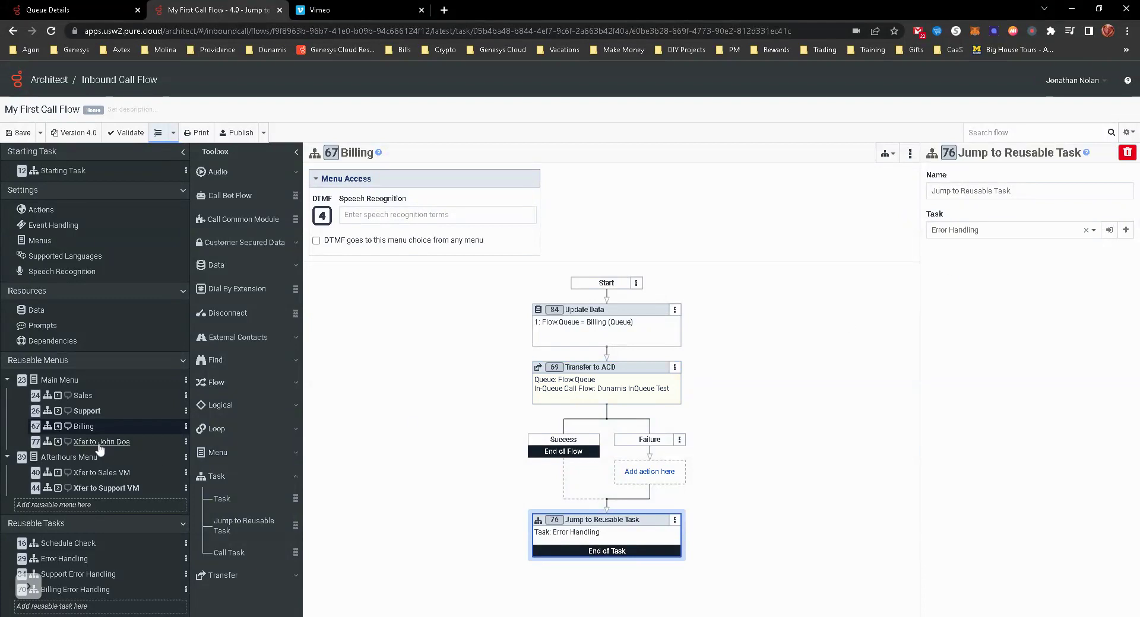
Set the Jump to Reusable Task action in the Support menu task to the Error Handling task
{"action": "left_click", "coordinate": [87, 411]}
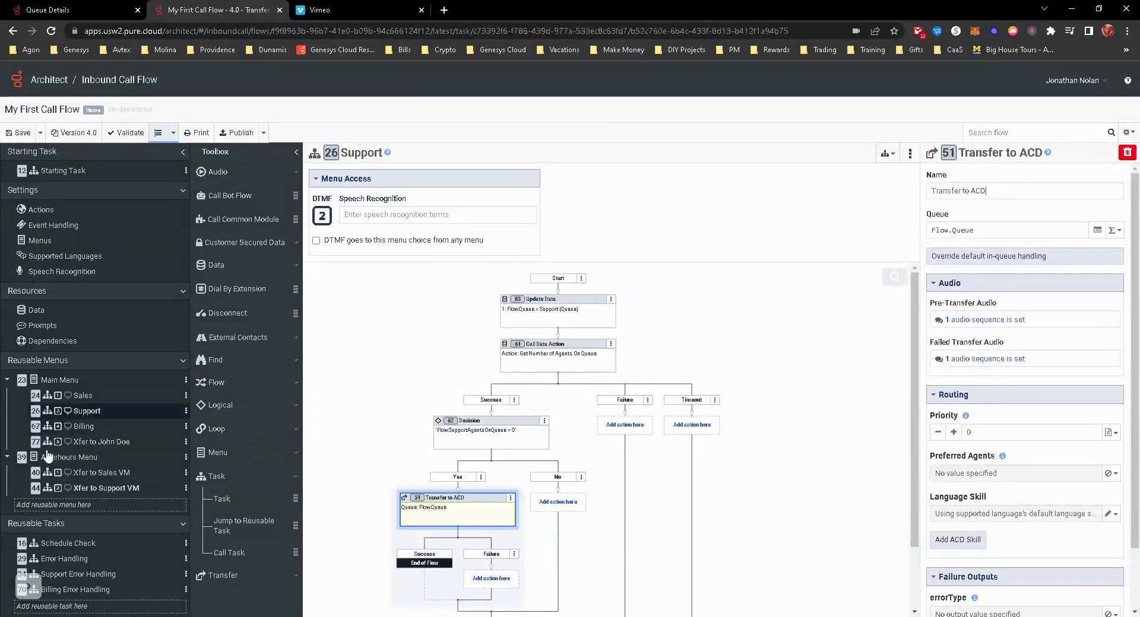
{"action": "scroll", "coordinate": [573, 496], "scroll_direction": "down", "scroll_amount": 1}
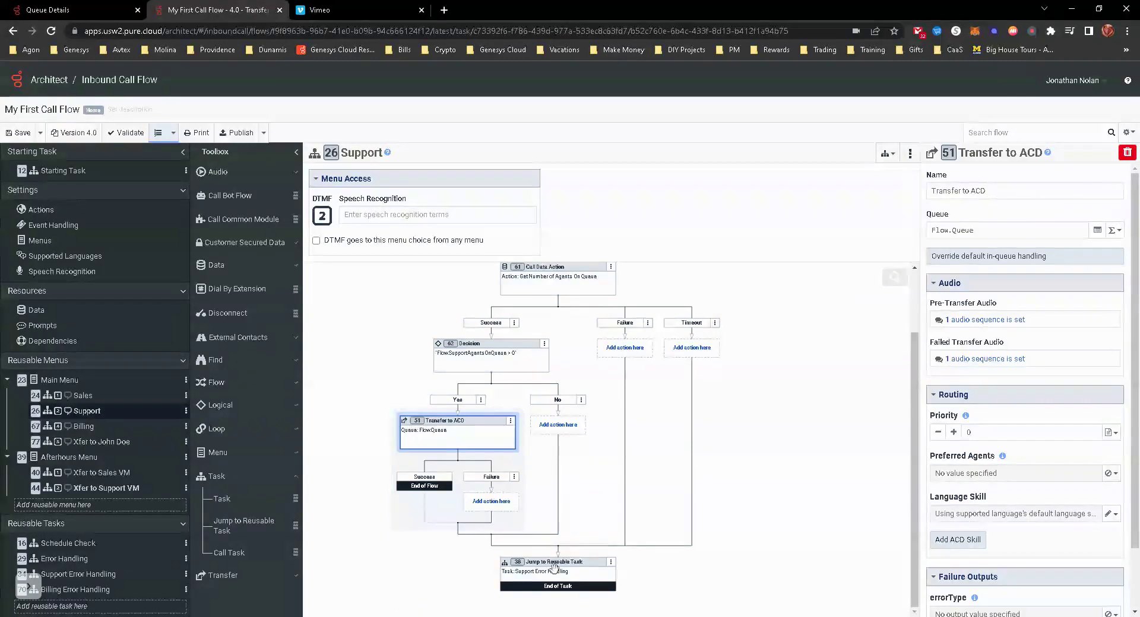
{"action": "left_click", "coordinate": [554, 568]}
{"action": "left_click", "coordinate": [1012, 230]}
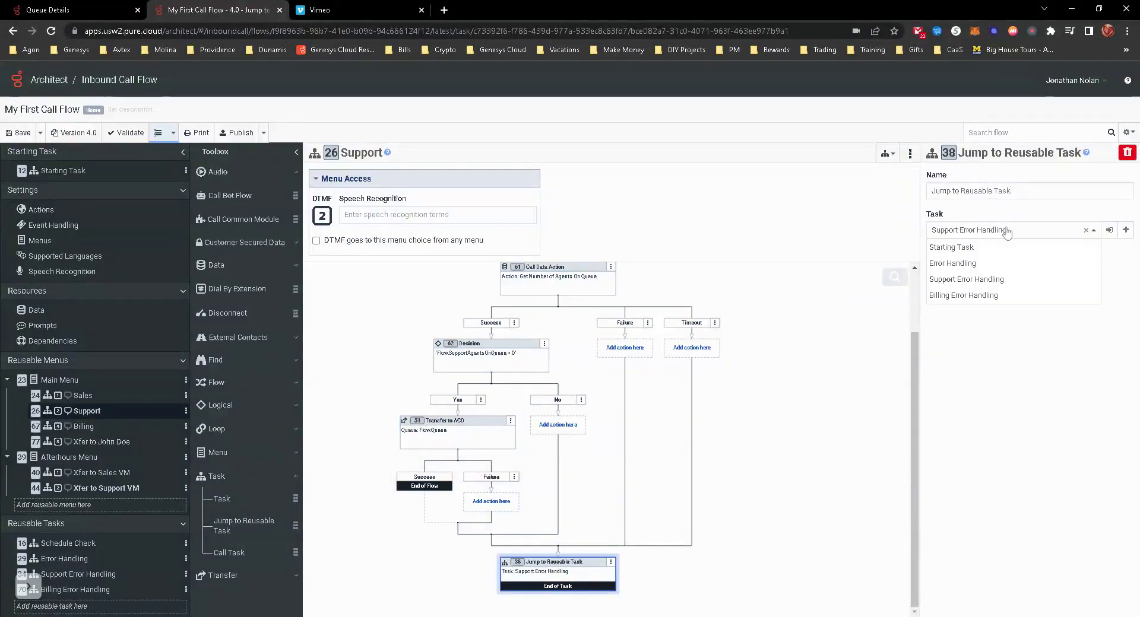
{"action": "left_click", "coordinate": [954, 264]}
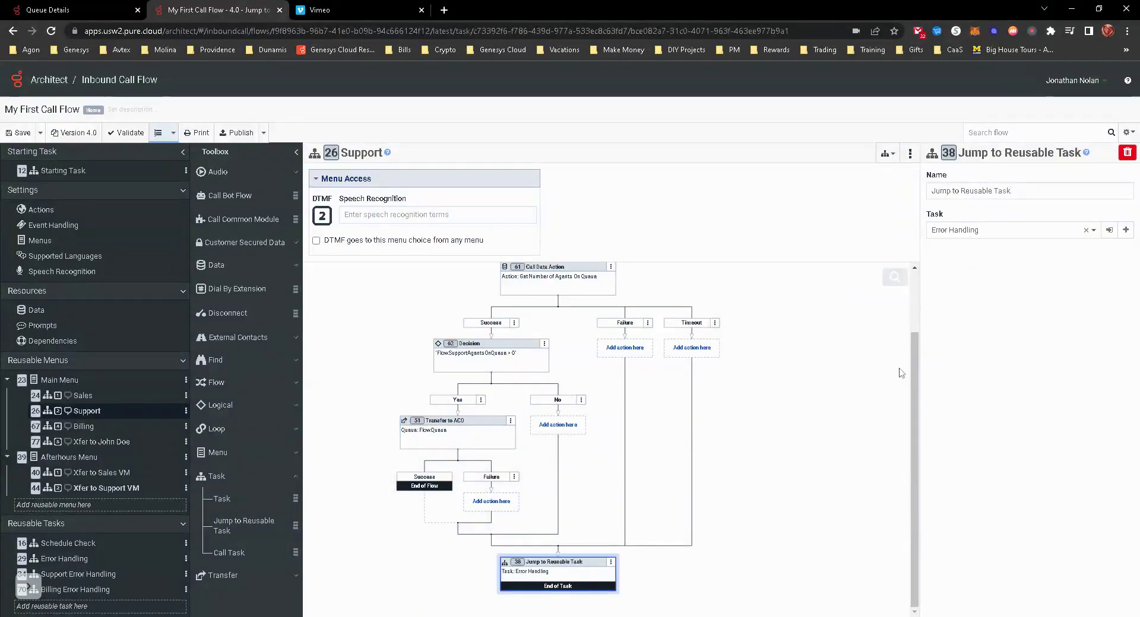
Check the after-hours voicemail tasks and the Sales task, and delete the Support Error Handling reusable task
{"action": "left_click", "coordinate": [87, 473]}
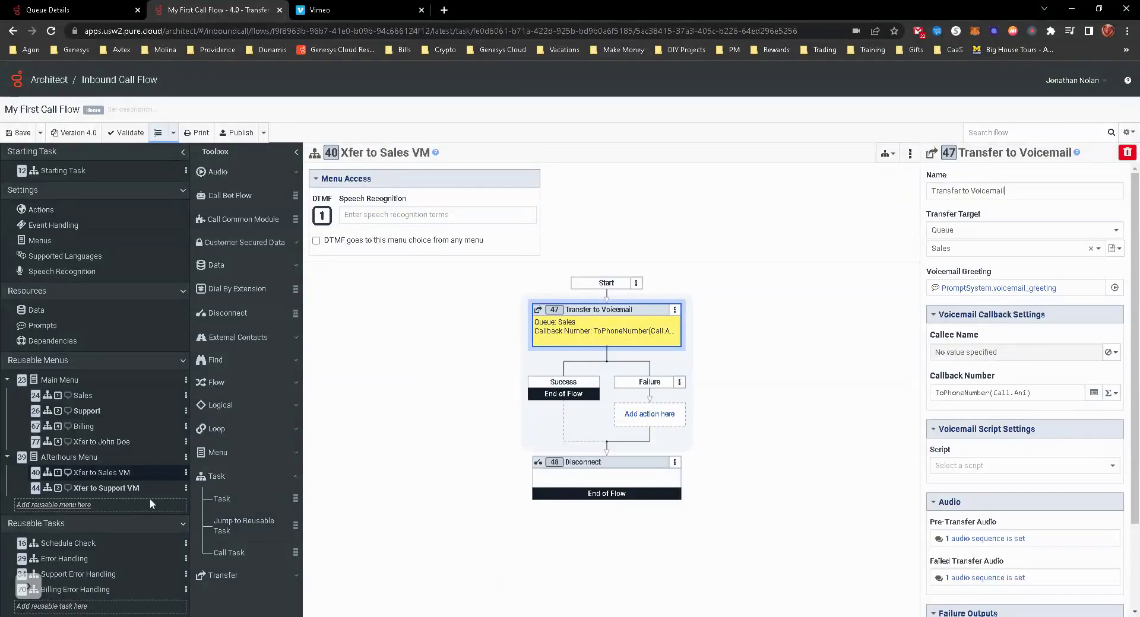
{"action": "left_click", "coordinate": [120, 489]}
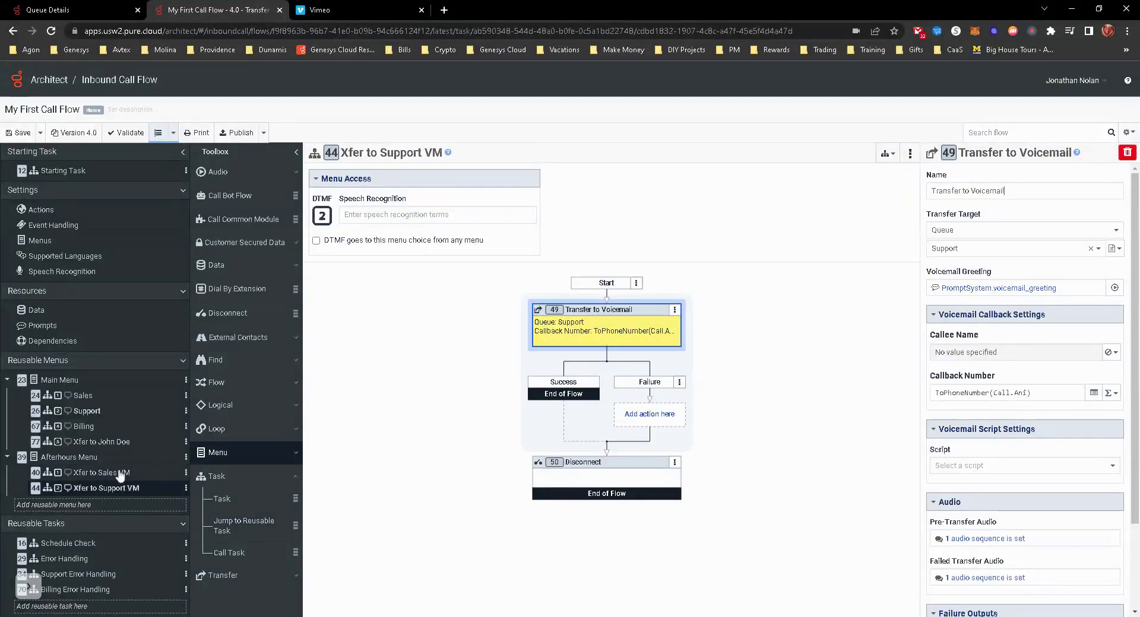
{"action": "left_click", "coordinate": [83, 396]}
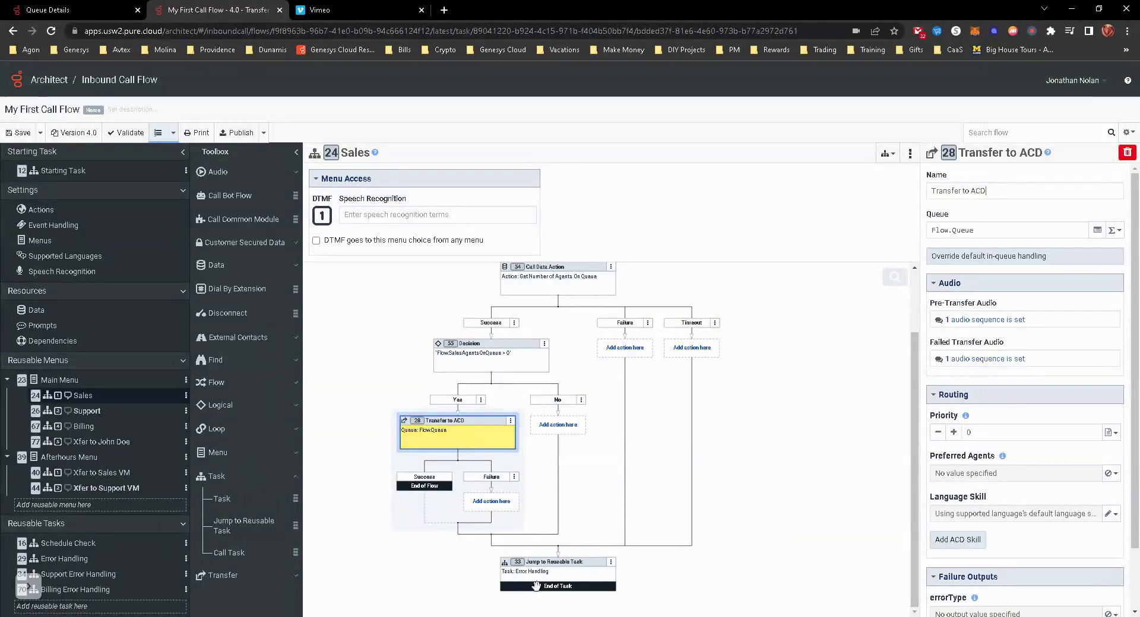
{"action": "left_click", "coordinate": [185, 574]}
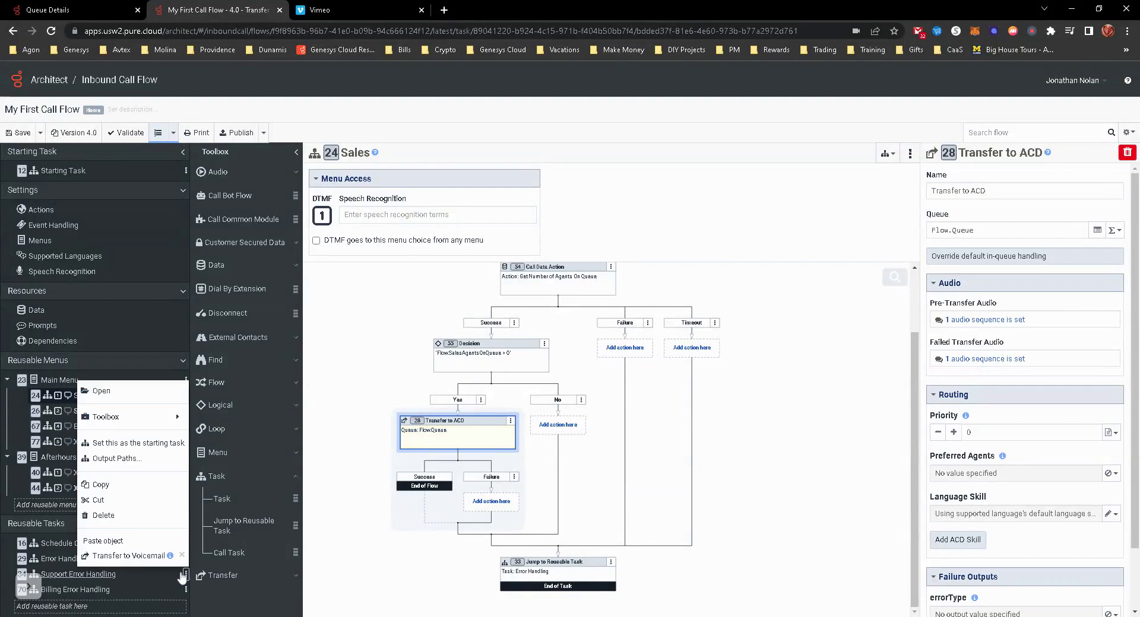
{"action": "left_click", "coordinate": [122, 515]}
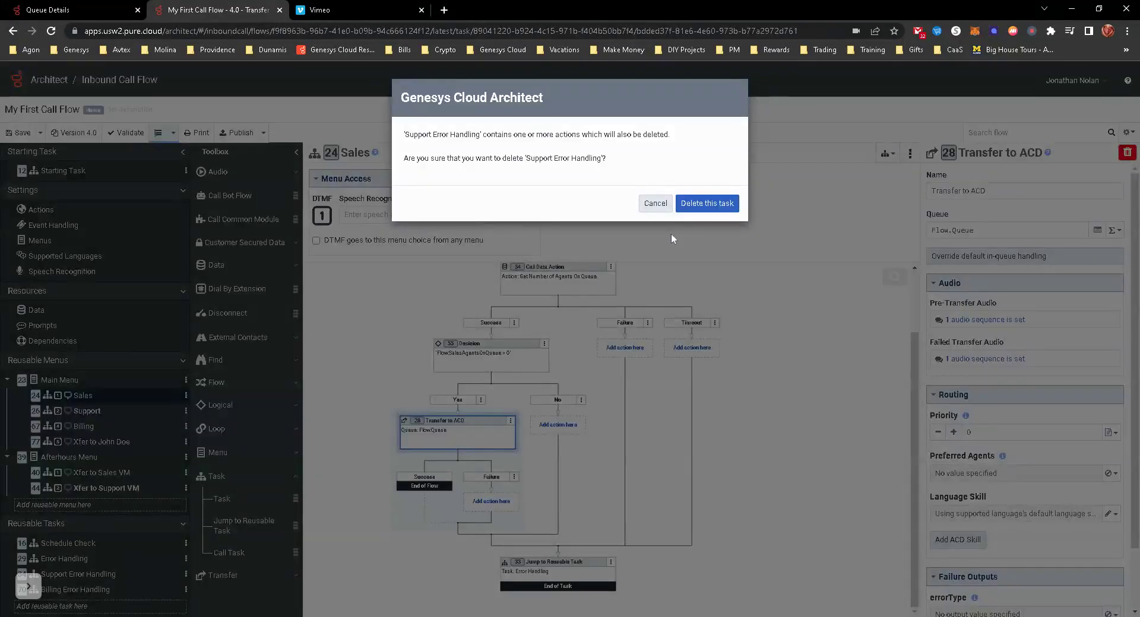
{"action": "left_click", "coordinate": [708, 204]}
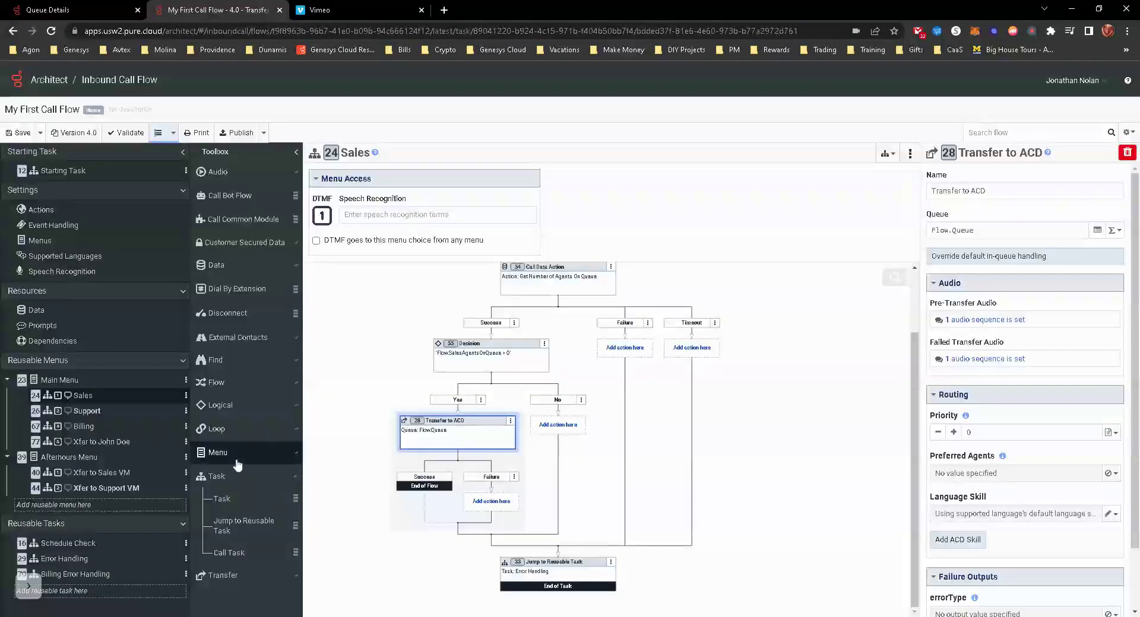
Delete the Billing Error Handling reusable task along with the actions it contains
{"action": "left_click", "coordinate": [186, 574]}
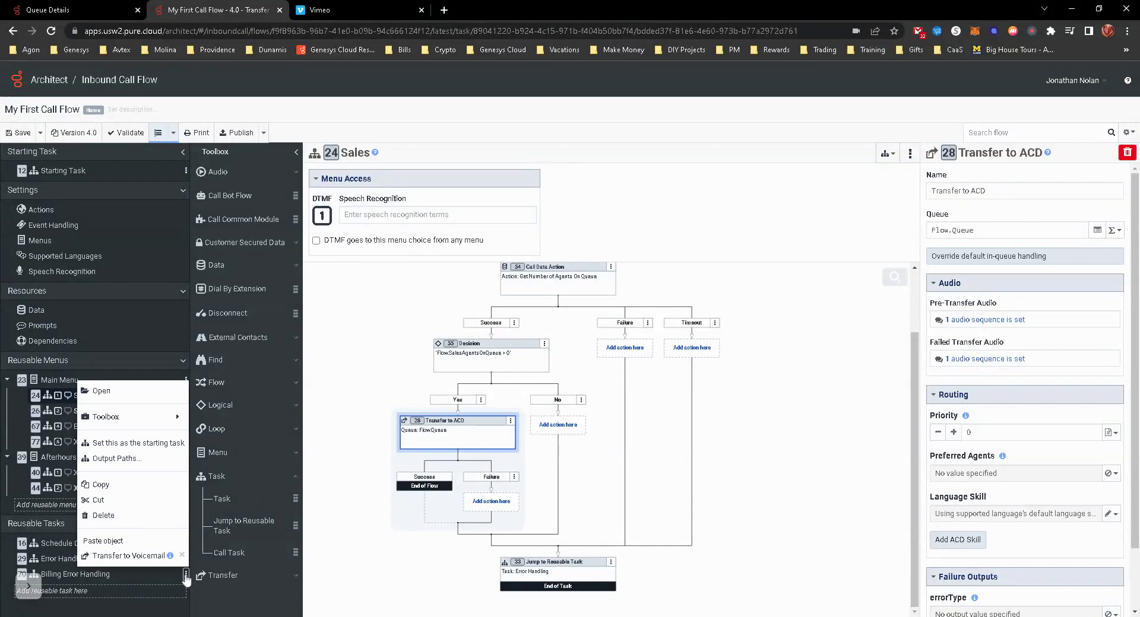
{"action": "left_click", "coordinate": [110, 515]}
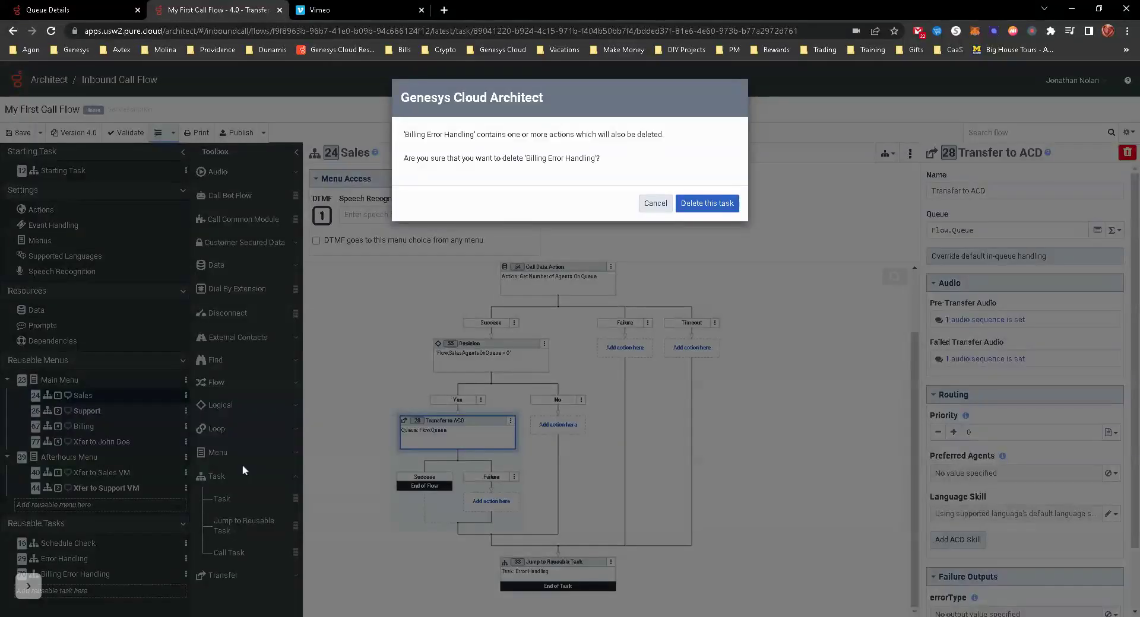
{"action": "left_click", "coordinate": [721, 204]}
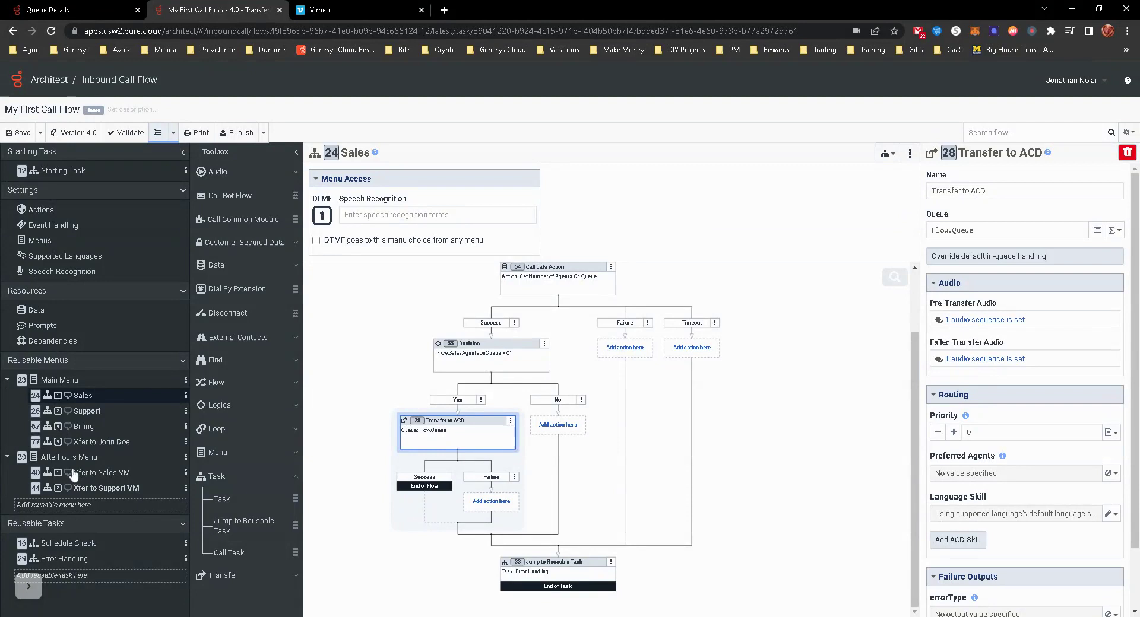
Review the Support menu task from its Update Data action through to the jump to Error Handling
{"action": "left_click", "coordinate": [89, 412]}
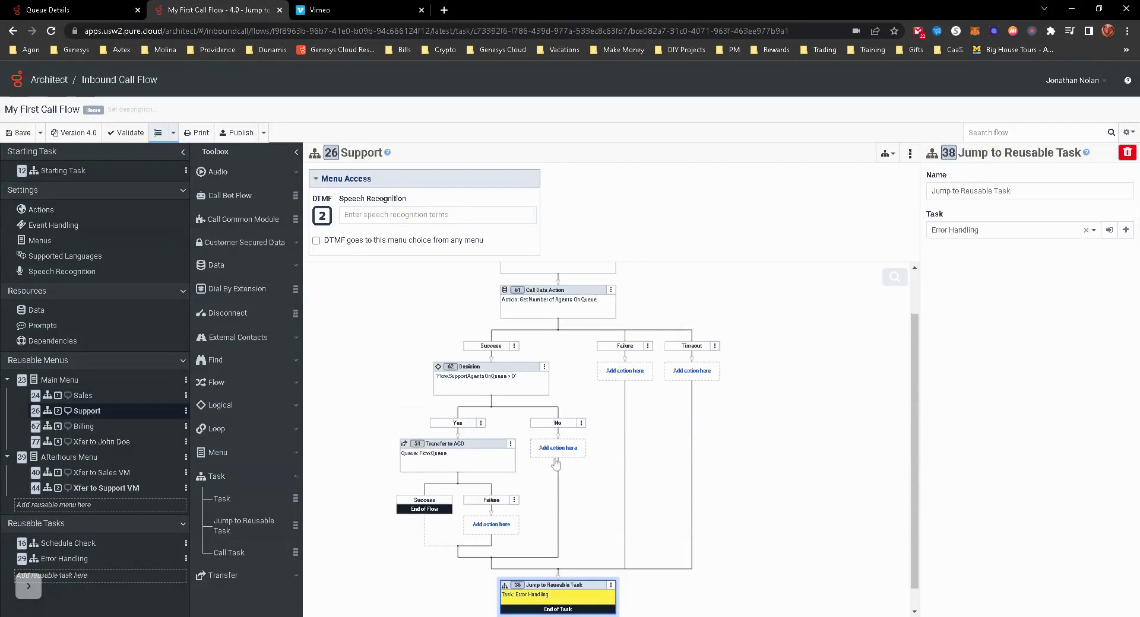
{"action": "scroll", "coordinate": [593, 435], "scroll_direction": "up", "scroll_amount": 1}
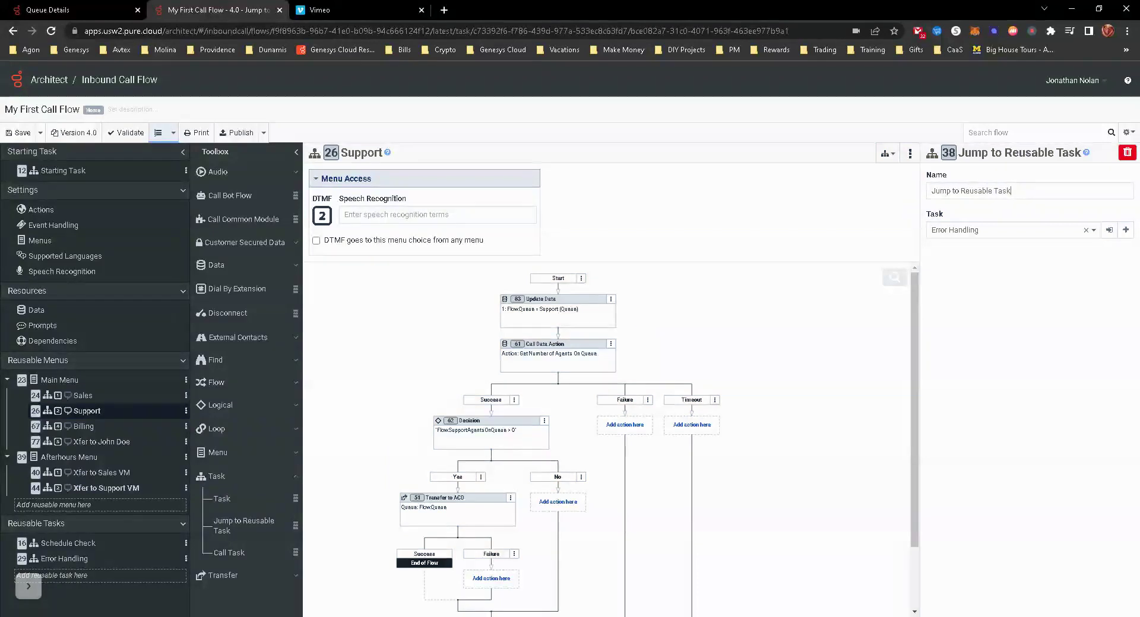
{"action": "scroll", "coordinate": [552, 368], "scroll_direction": "down", "scroll_amount": 1}
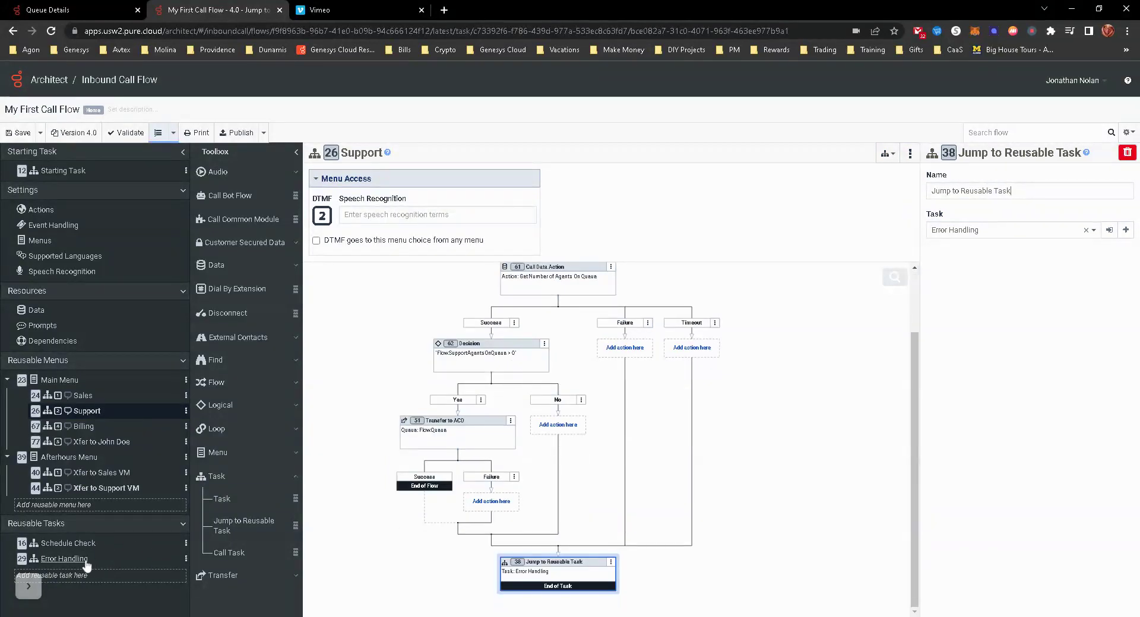